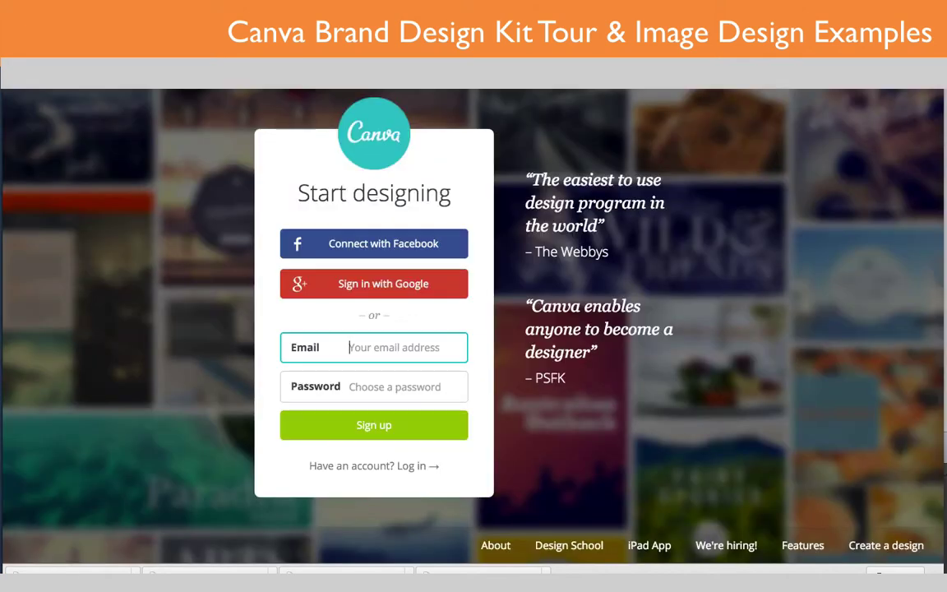
Show the Canva for Work free-trial signup form with the Yearly $9.95/month plan selected
mouse_move(887, 545)
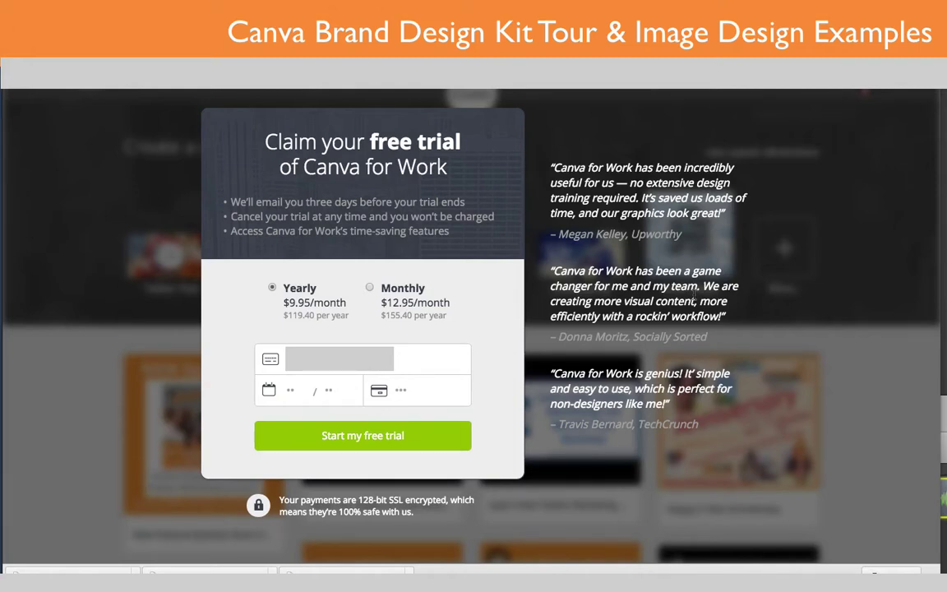
Start the free trial, enter the Brand Kit setup, and add a White #FFFFFF colour swatch
click(380, 437)
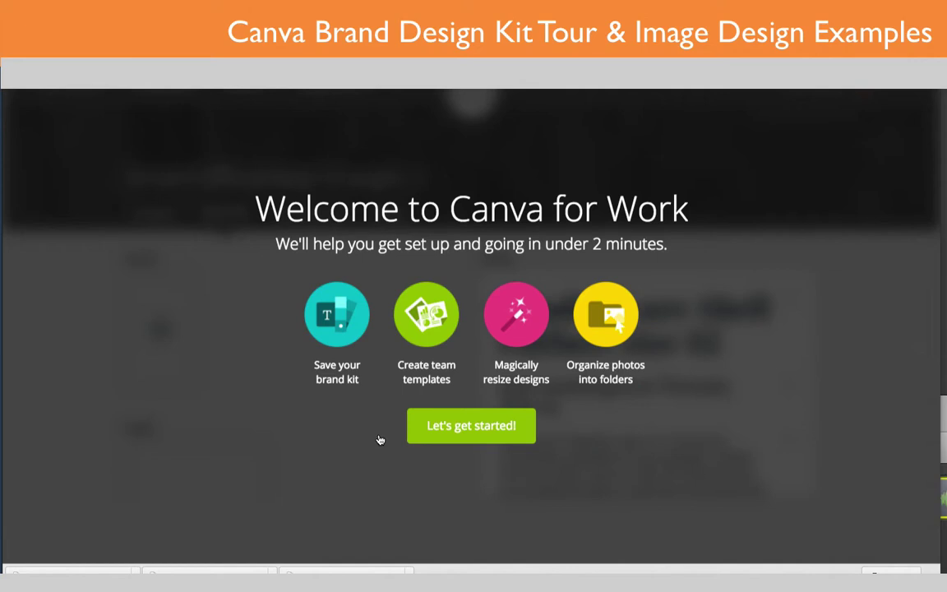
click(485, 428)
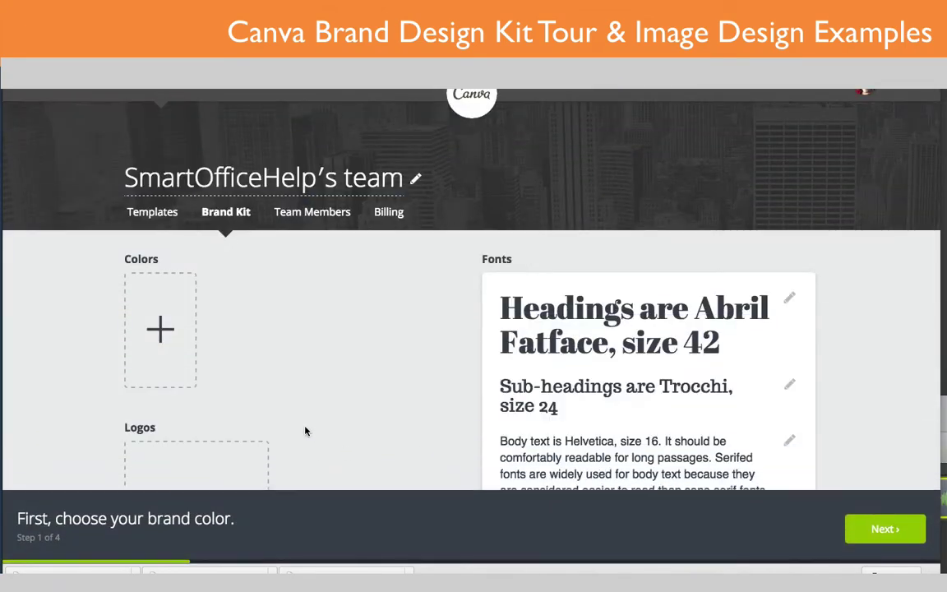
scroll(416, 434, down, 2)
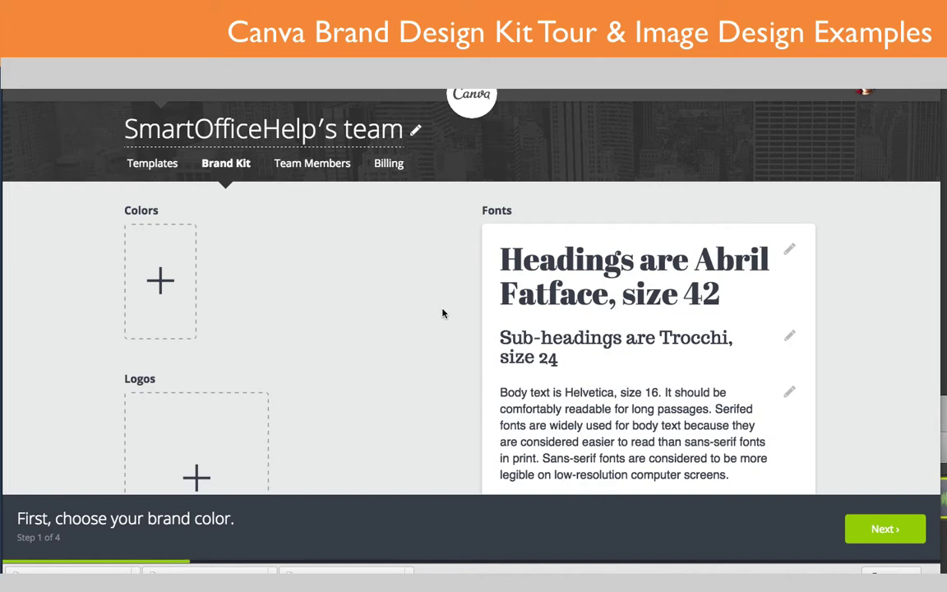
scroll(472, 357, down, 1)
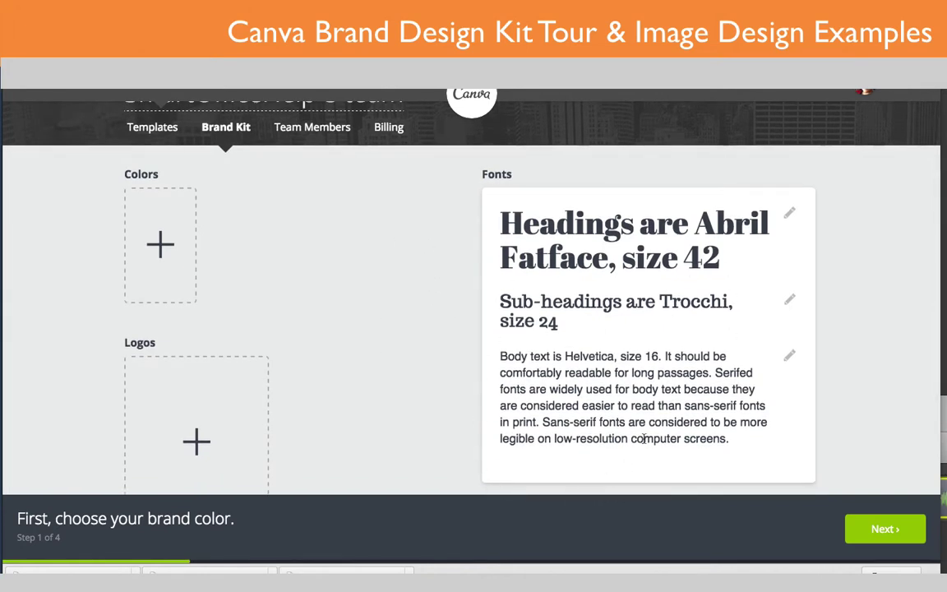
click(156, 238)
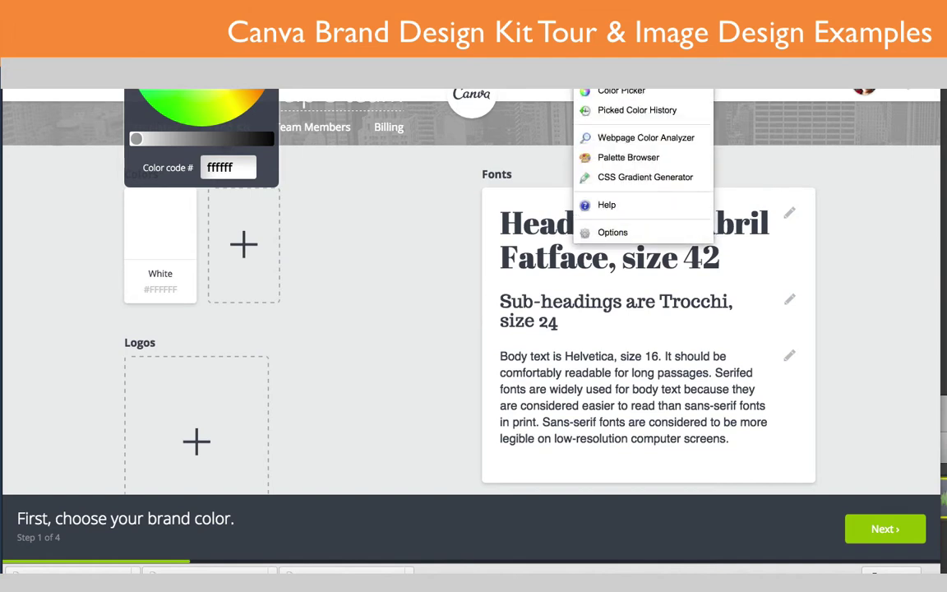
Add Dark Orange #F7941D, copied from ColorZilla's history, as the first brand colour
click(637, 110)
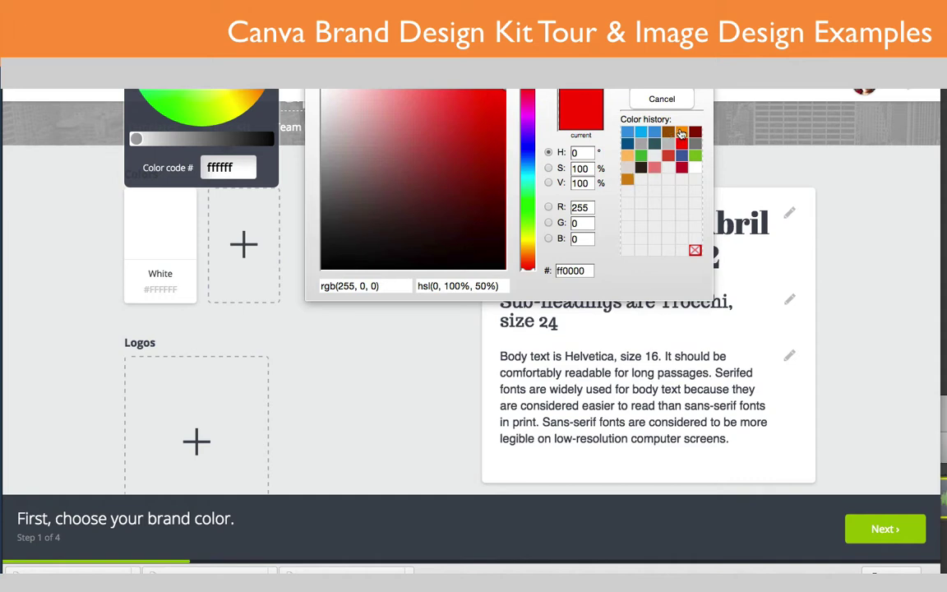
click(683, 133)
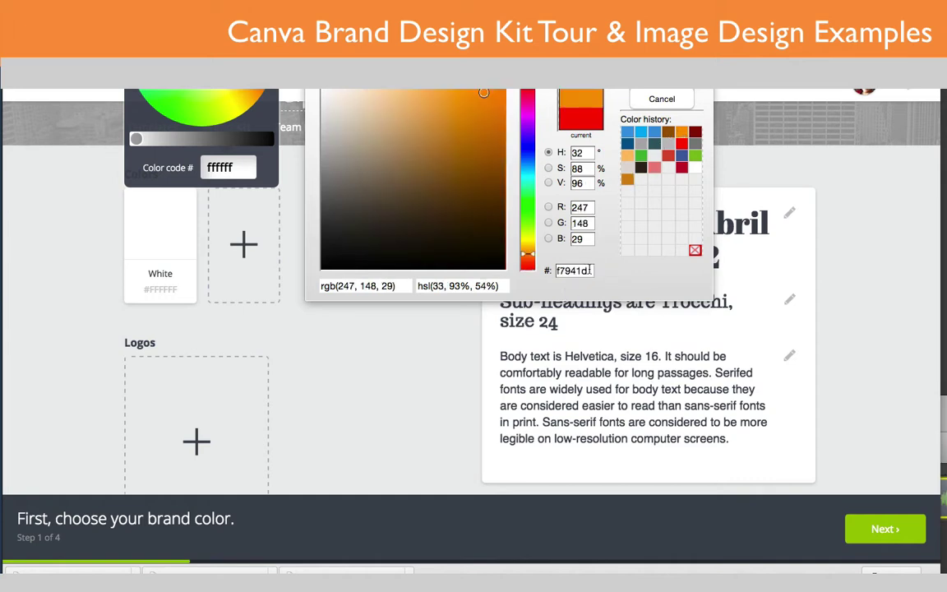
key(ctrl+c)
click(222, 167)
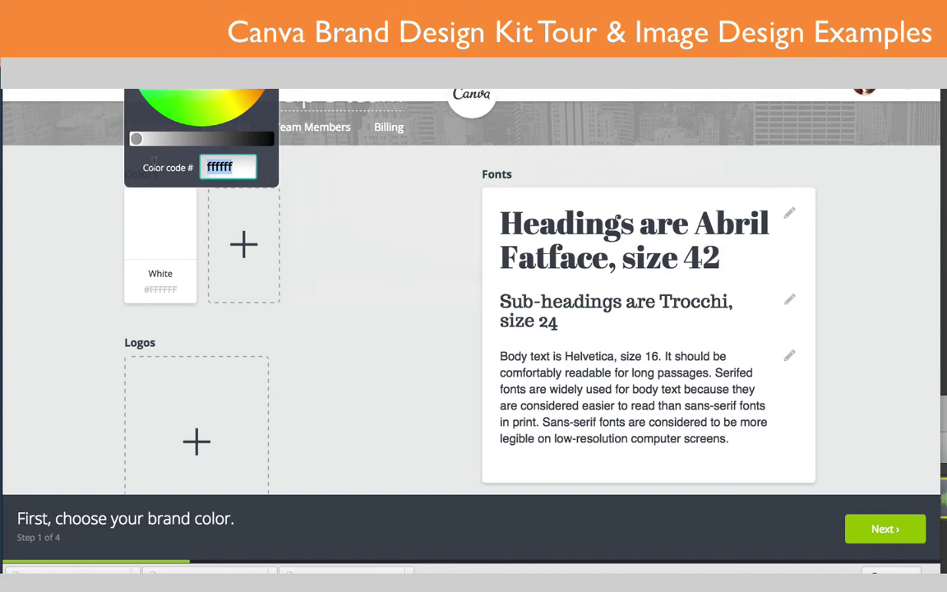
key(ctrl+v)
key(Return)
Add Light Salmon #FFBF73 as the second brand colour
click(243, 248)
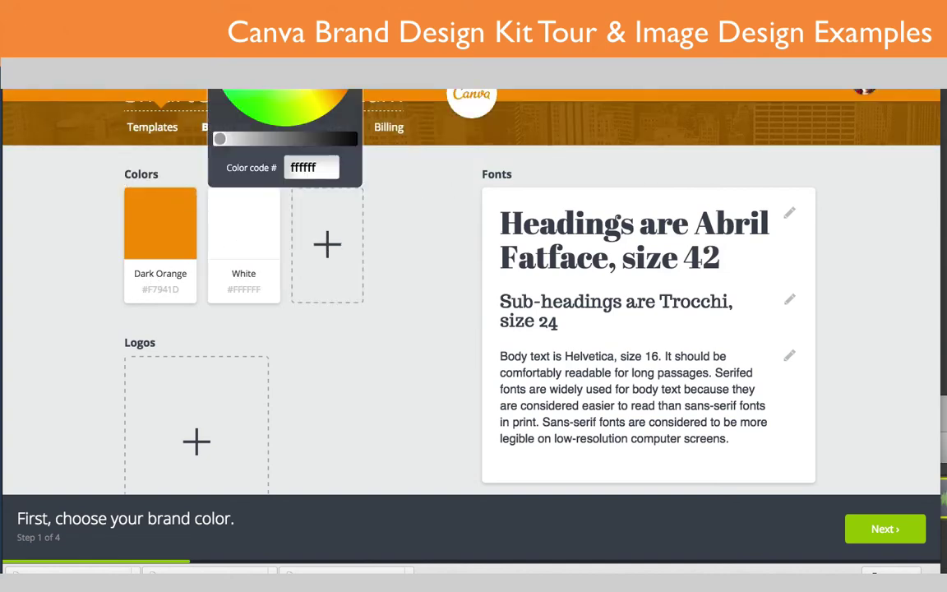
click(703, 82)
click(622, 93)
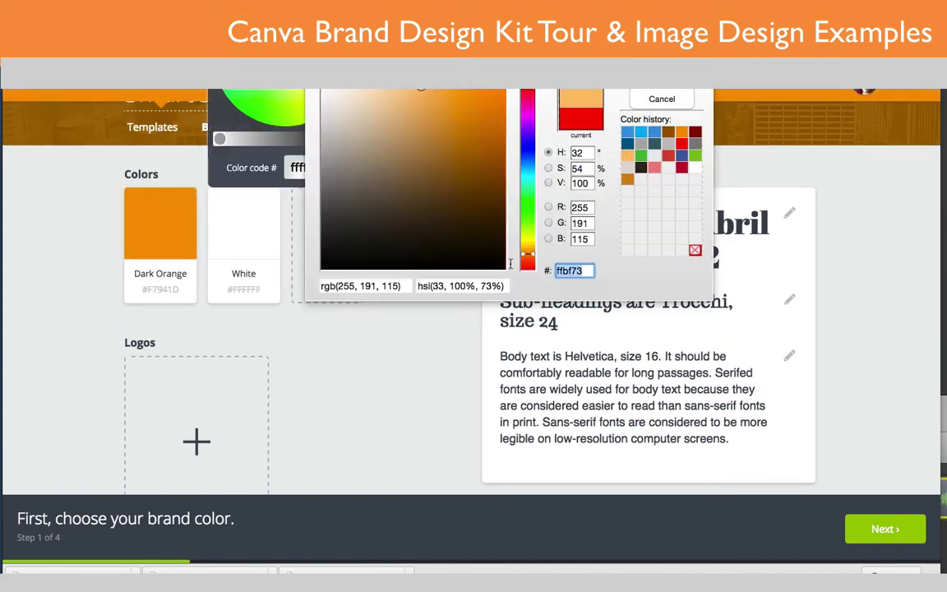
key(Return)
click(304, 168)
key(ctrl+v)
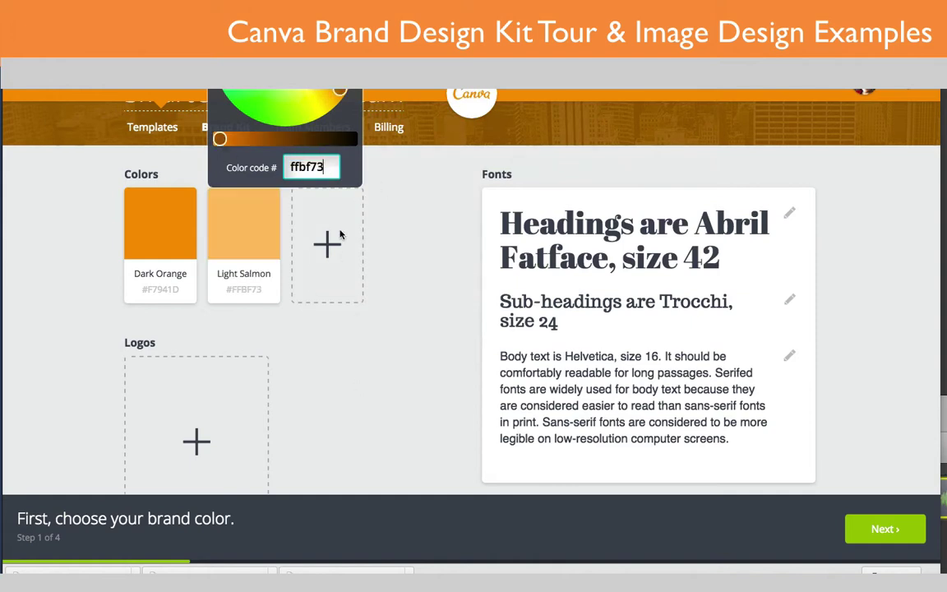
key(Return)
Add Gray #808080 as the third brand colour
click(327, 240)
click(393, 166)
key(ctrl+v)
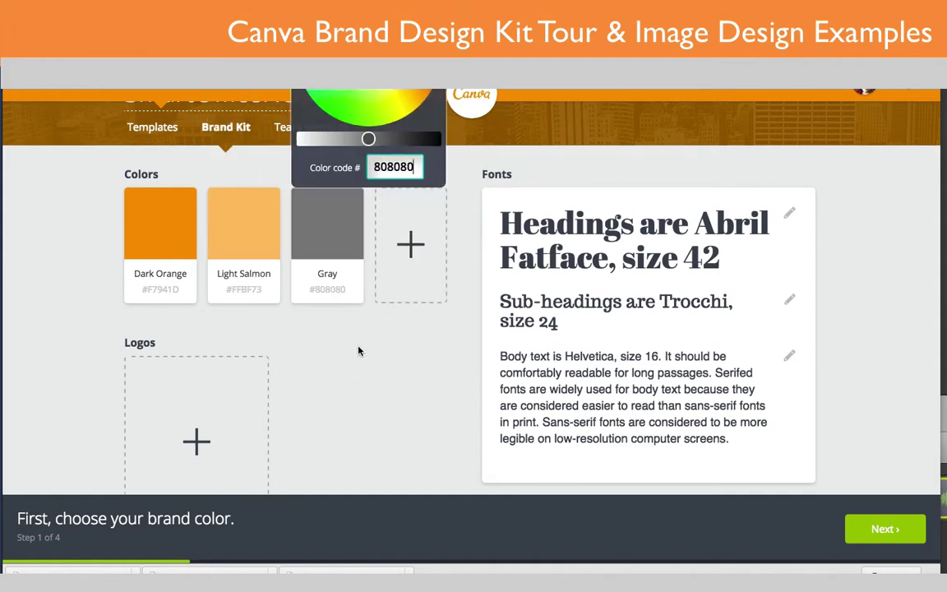
key(Return)
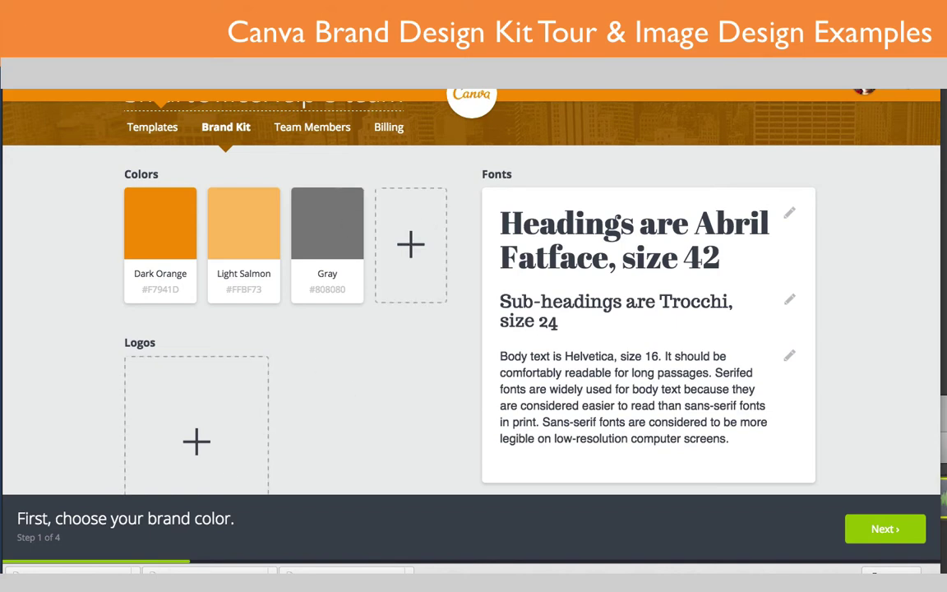
Add Peru #D48732, picked from ColorZilla's colour history, as the fourth brand colour
click(567, 73)
click(625, 89)
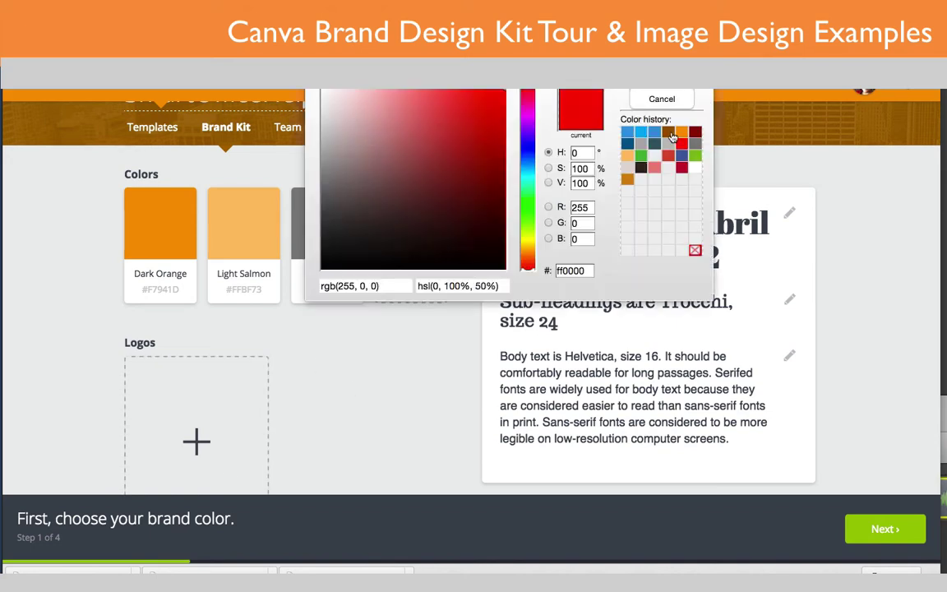
click(626, 179)
click(627, 181)
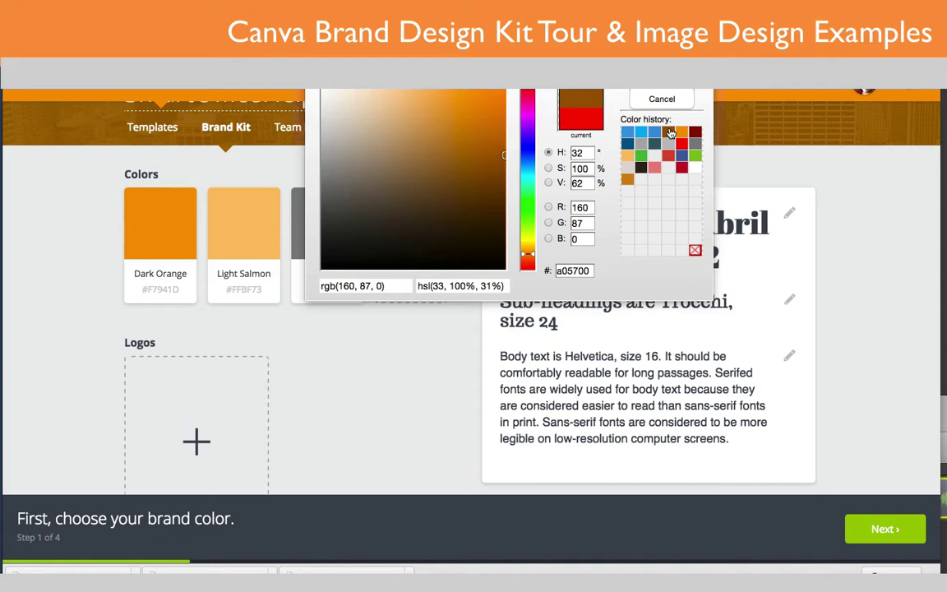
click(628, 180)
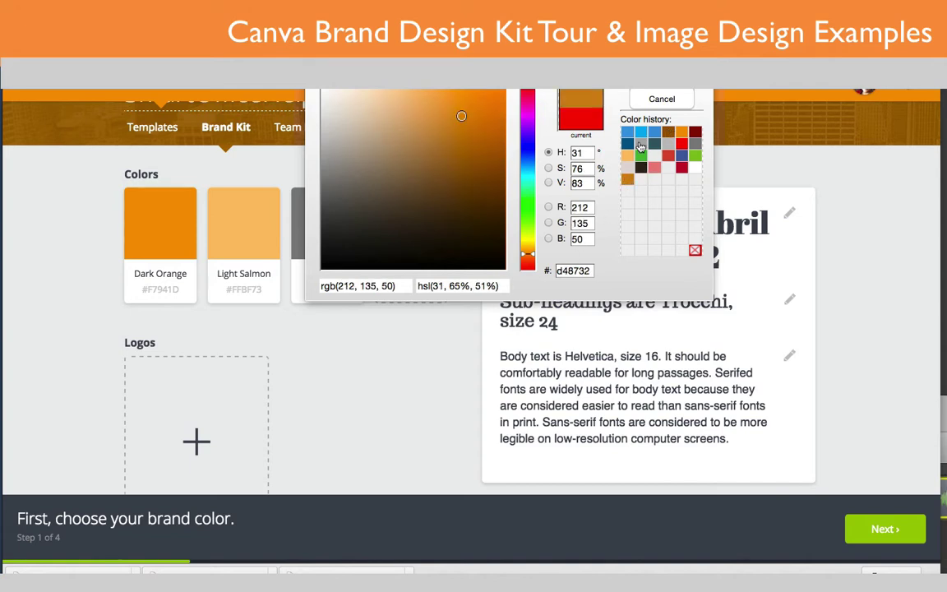
double_click(573, 271)
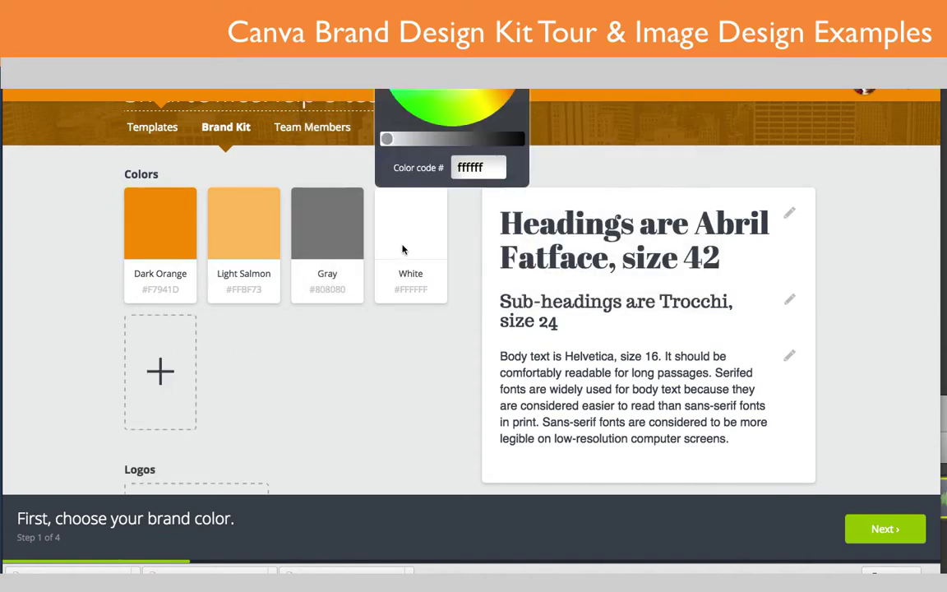
double_click(478, 167)
key(ctrl+v)
click(366, 428)
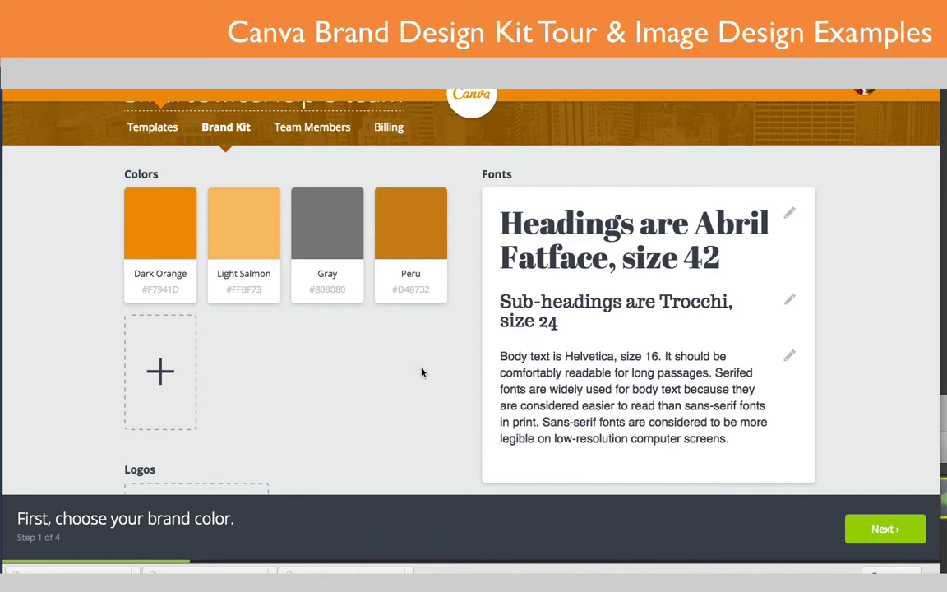
scroll(423, 370, down, 5)
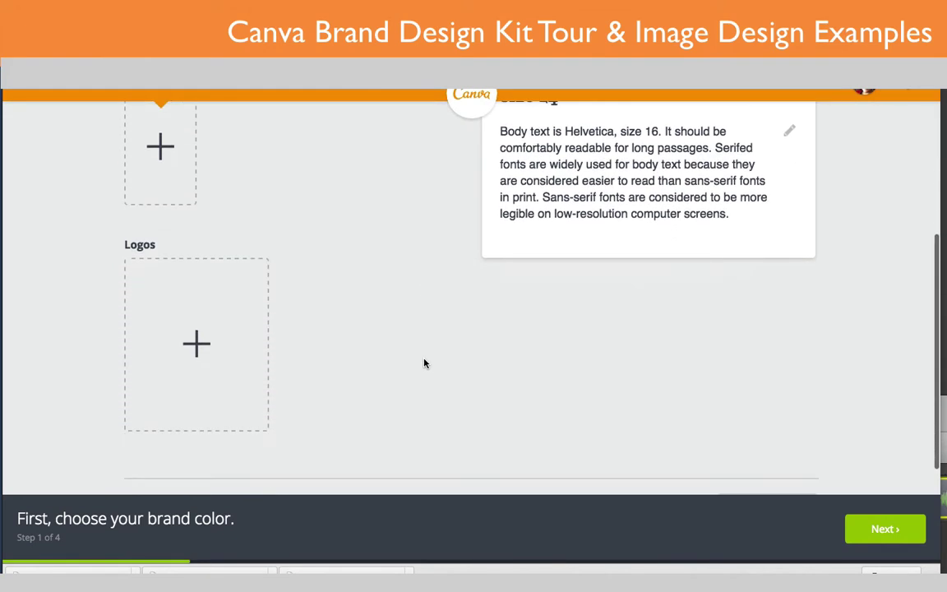
click(197, 345)
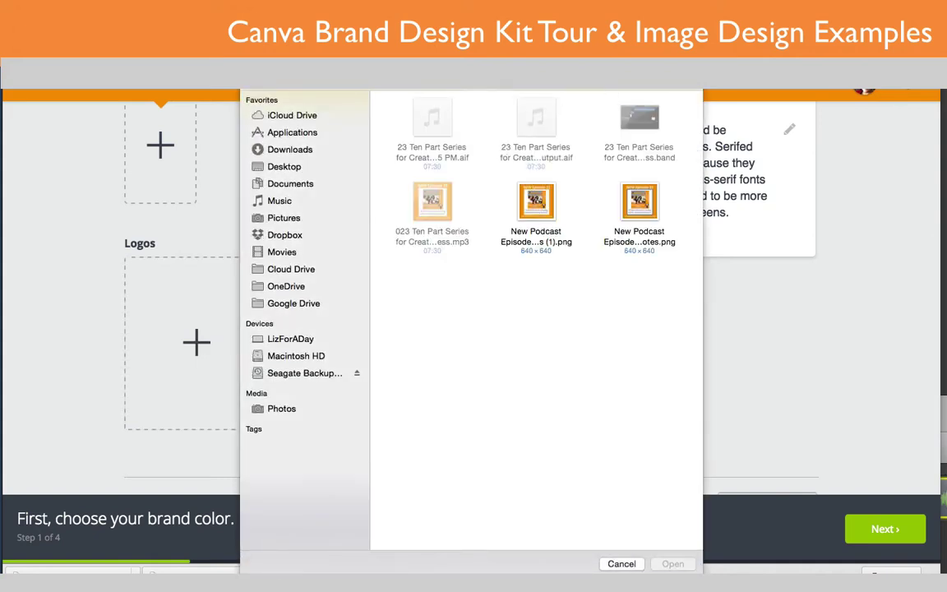
text(023)
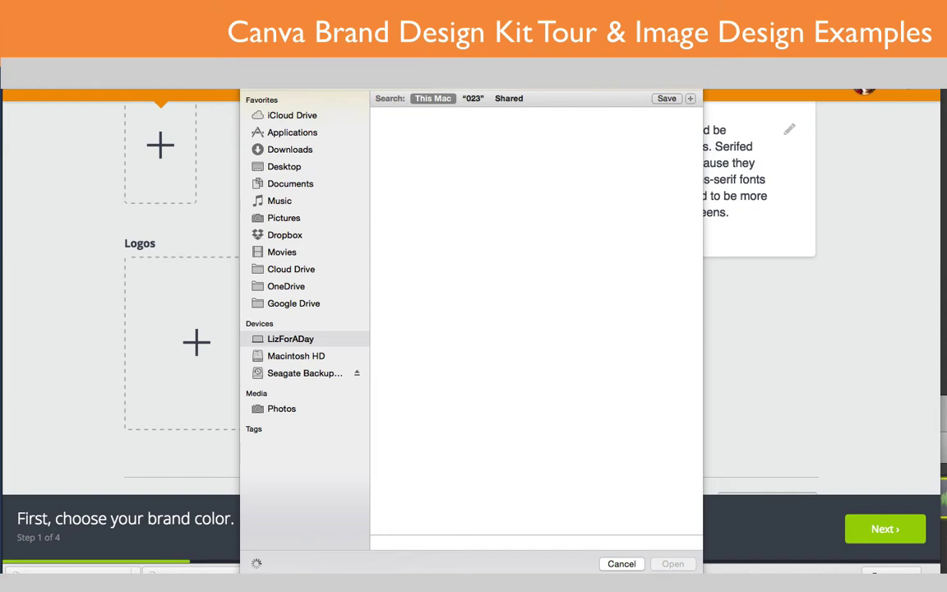
text(soh logo)
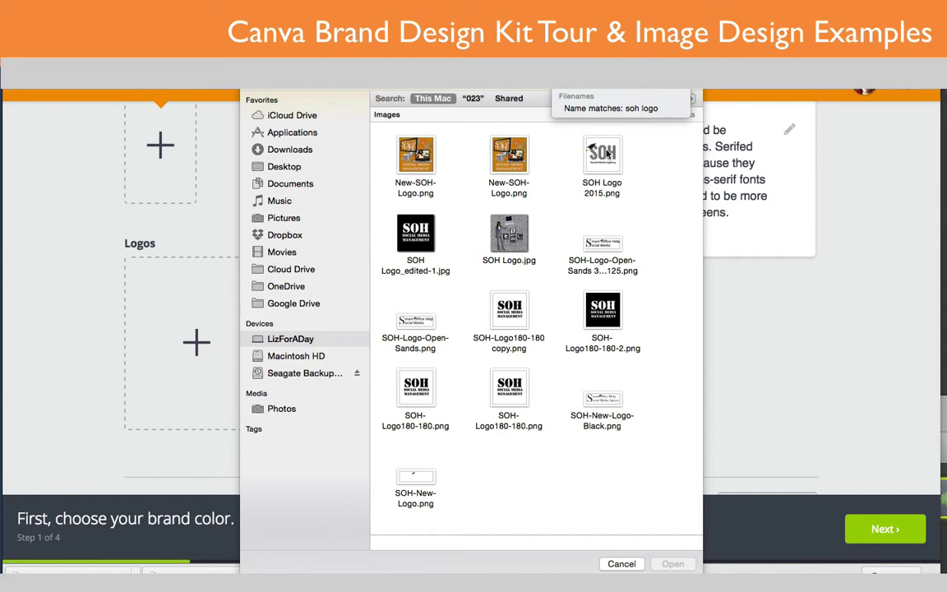
click(687, 567)
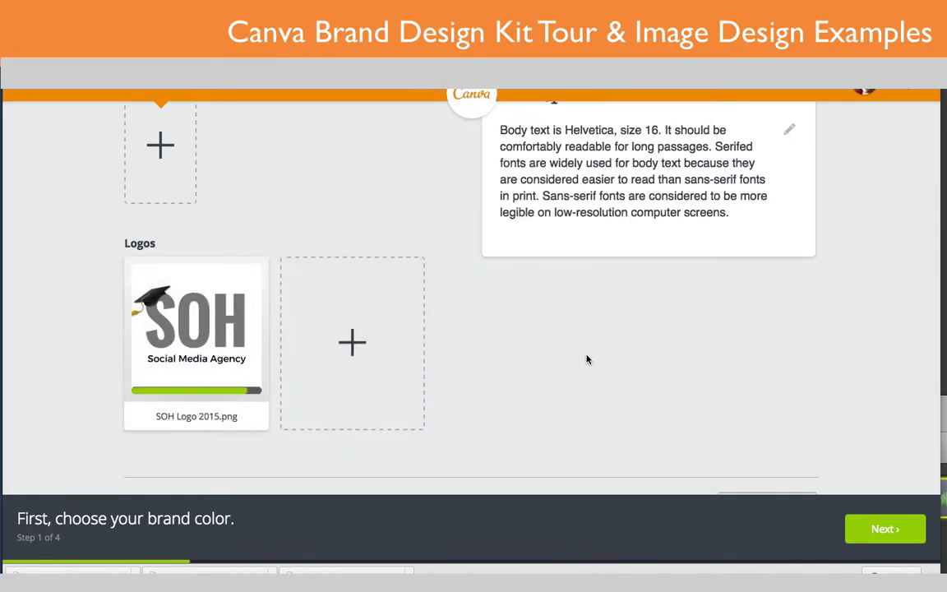
scroll(643, 359, up, 3)
scroll(643, 359, down, 3)
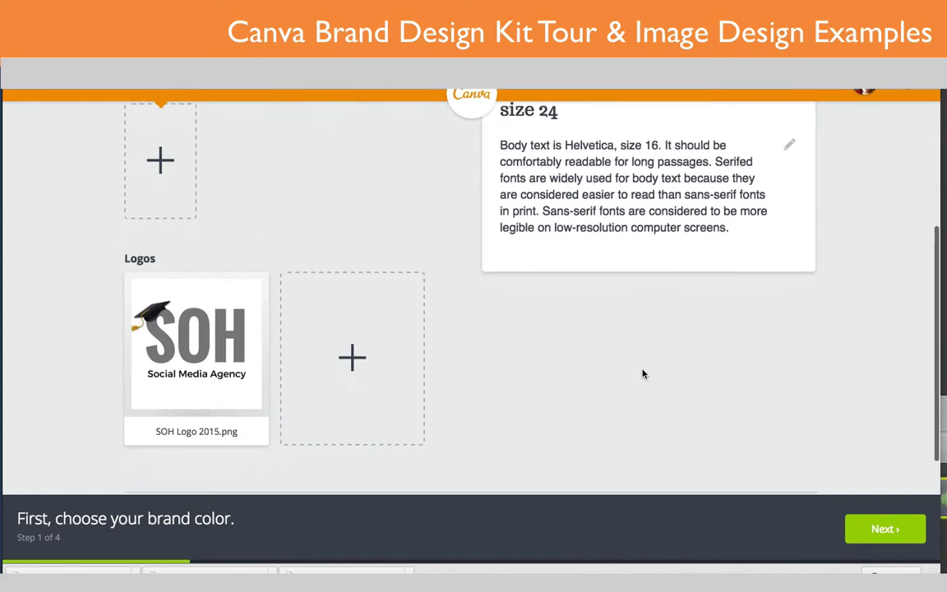
scroll(566, 457, up, 2)
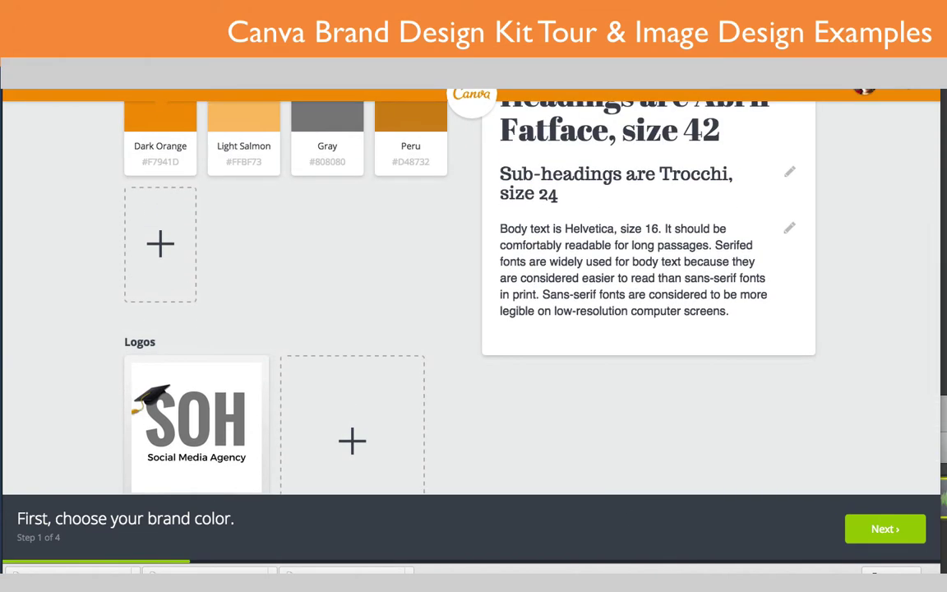
scroll(403, 363, down, 2)
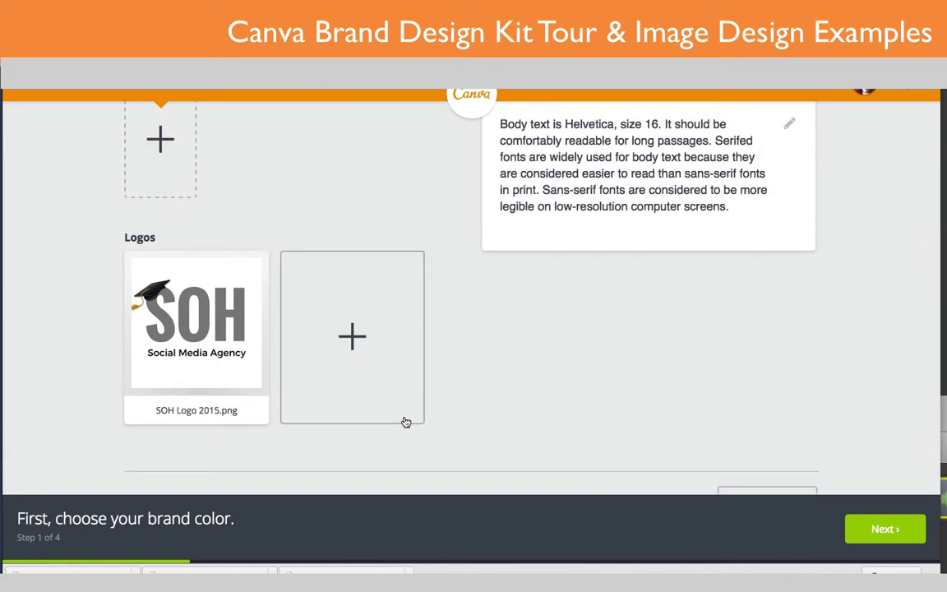
scroll(405, 422, up, 4)
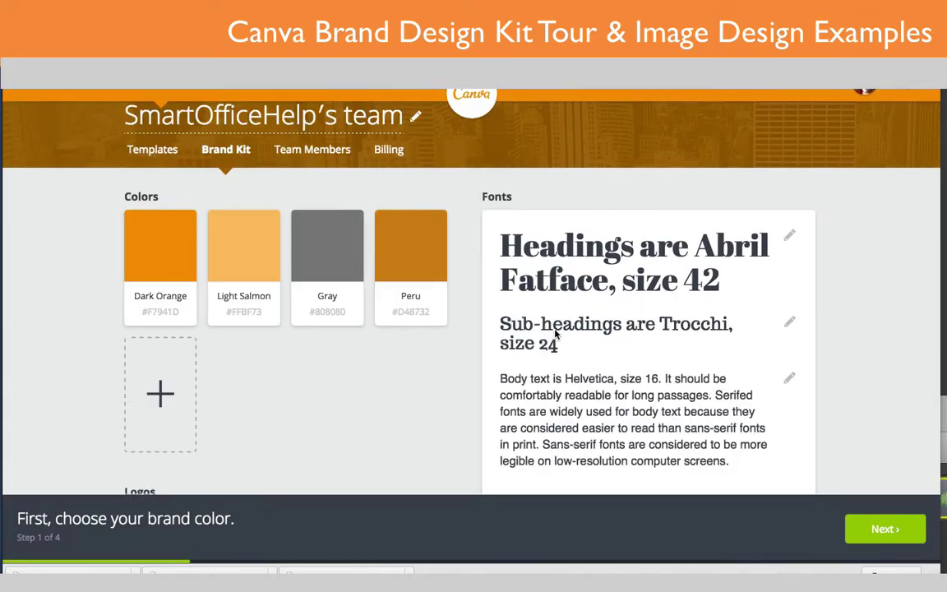
Pick Open Sans from the heading style's font list, replacing Abril Fatface at size 42
click(789, 241)
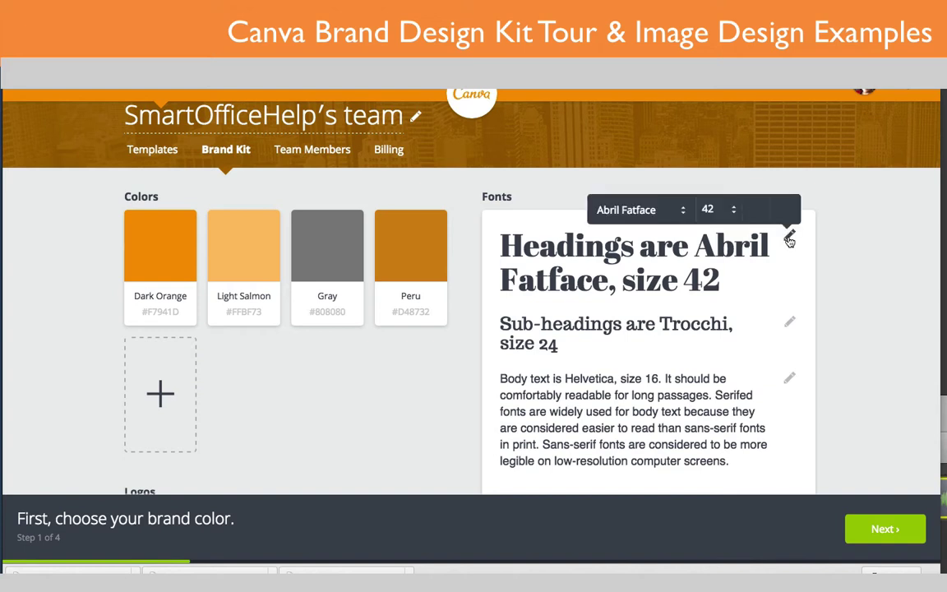
click(680, 214)
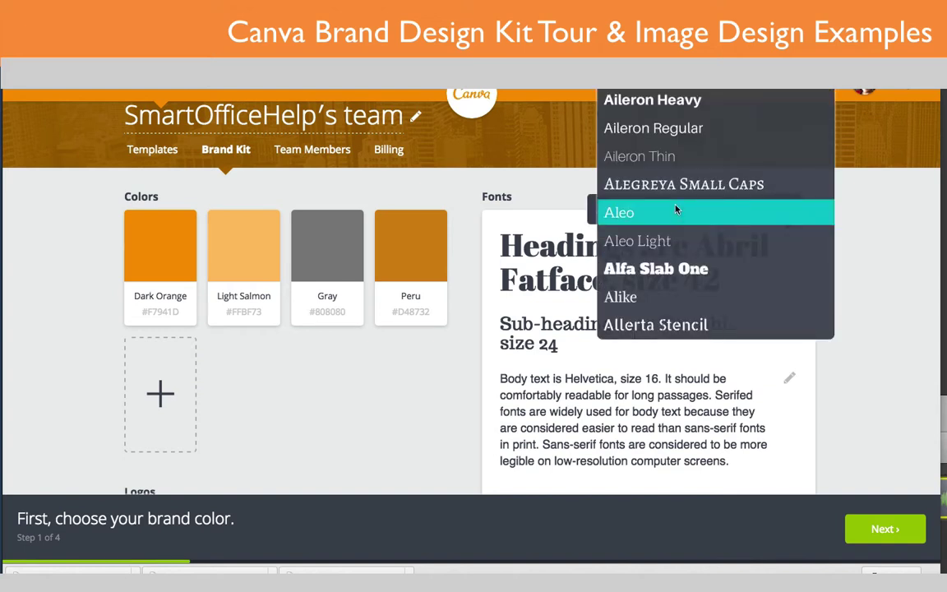
scroll(676, 210, down, 12)
scroll(675, 211, down, 15)
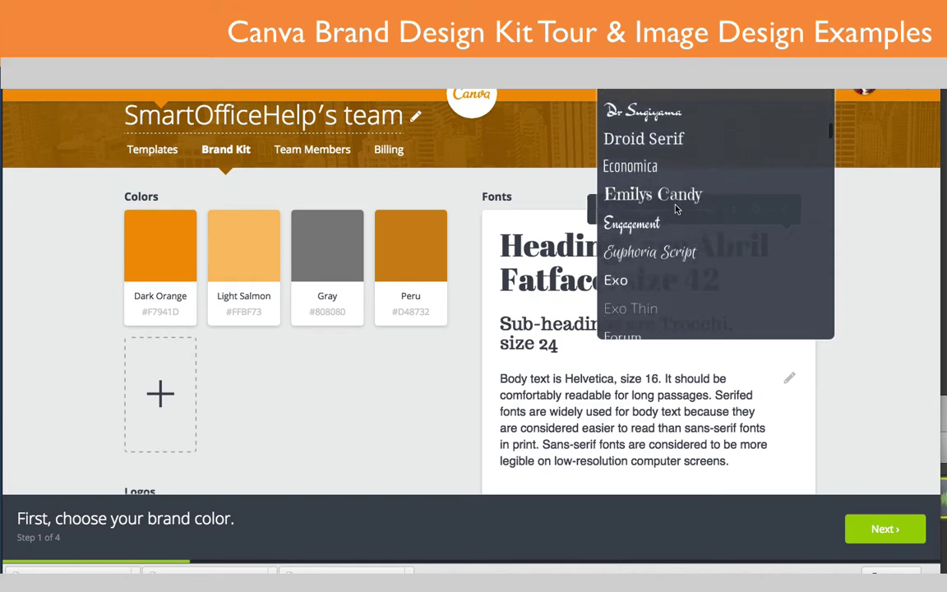
scroll(675, 209, down, 15)
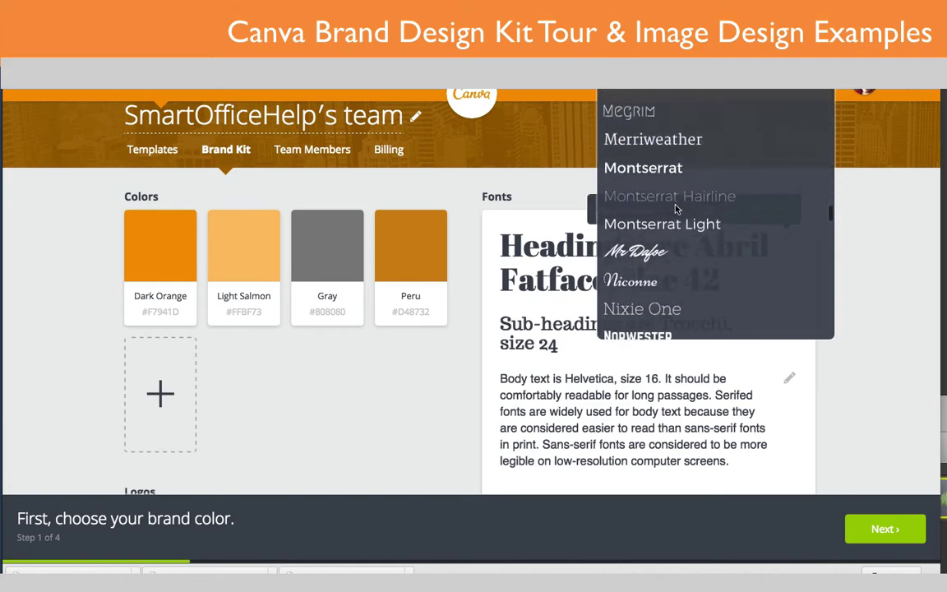
scroll(676, 197, up, 5)
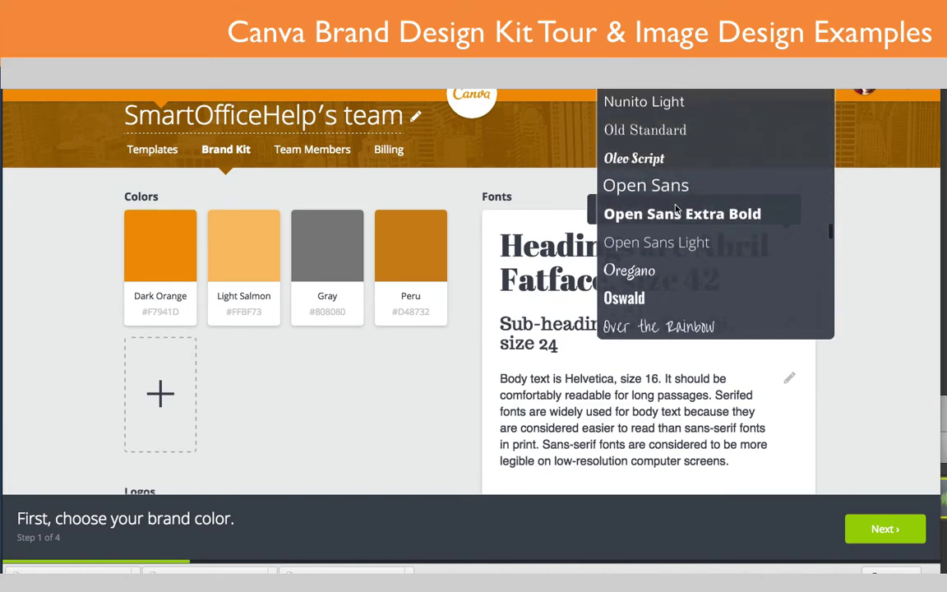
scroll(676, 188, down, 3)
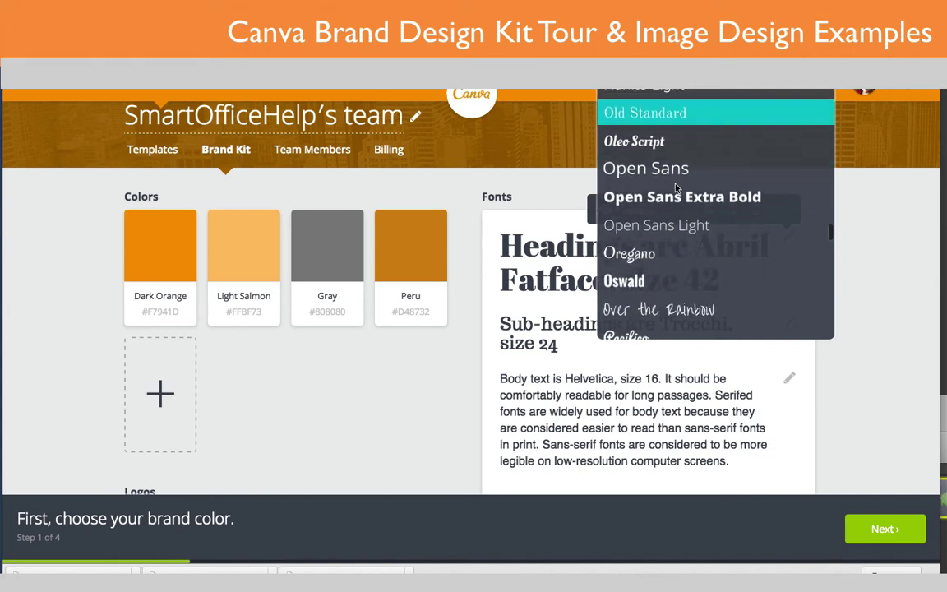
click(673, 168)
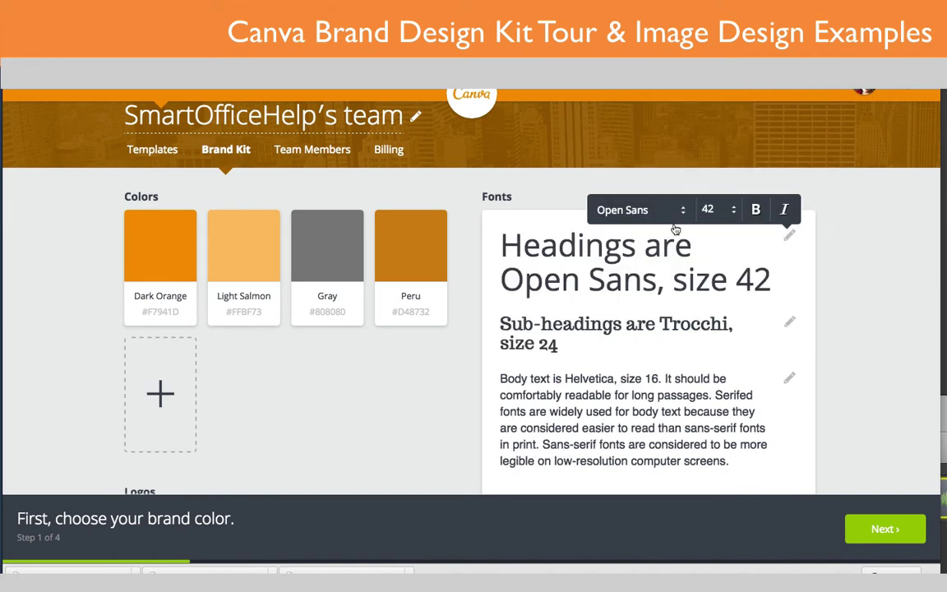
click(834, 268)
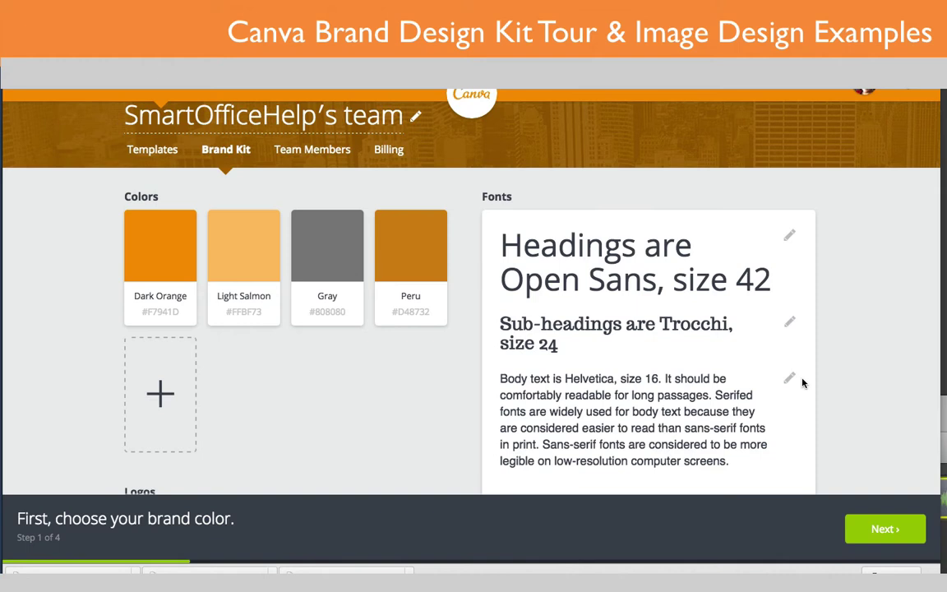
Set the sub-heading style's font to Open Sans instead of Trocchi, leaving size 24
click(789, 323)
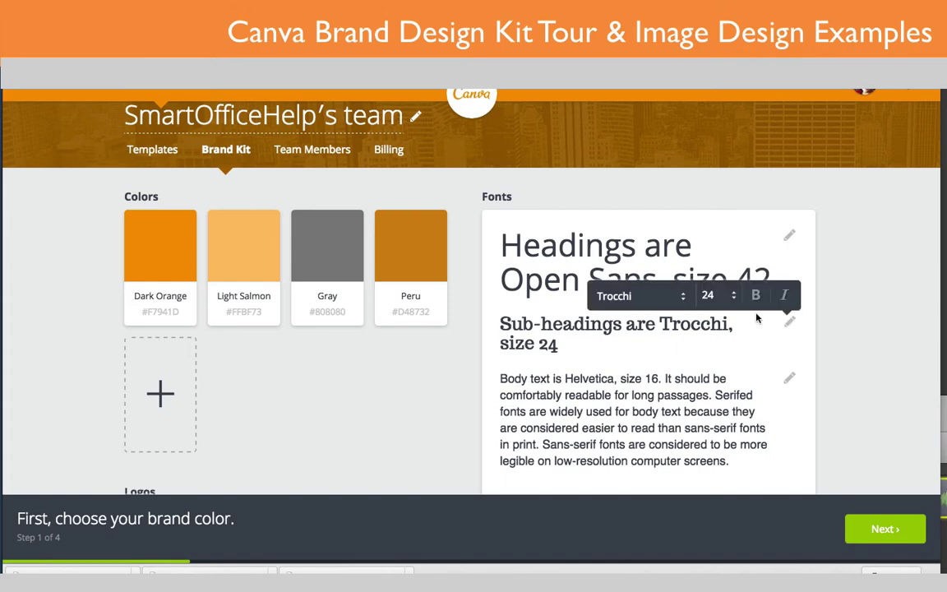
click(683, 296)
scroll(682, 297, up, 10)
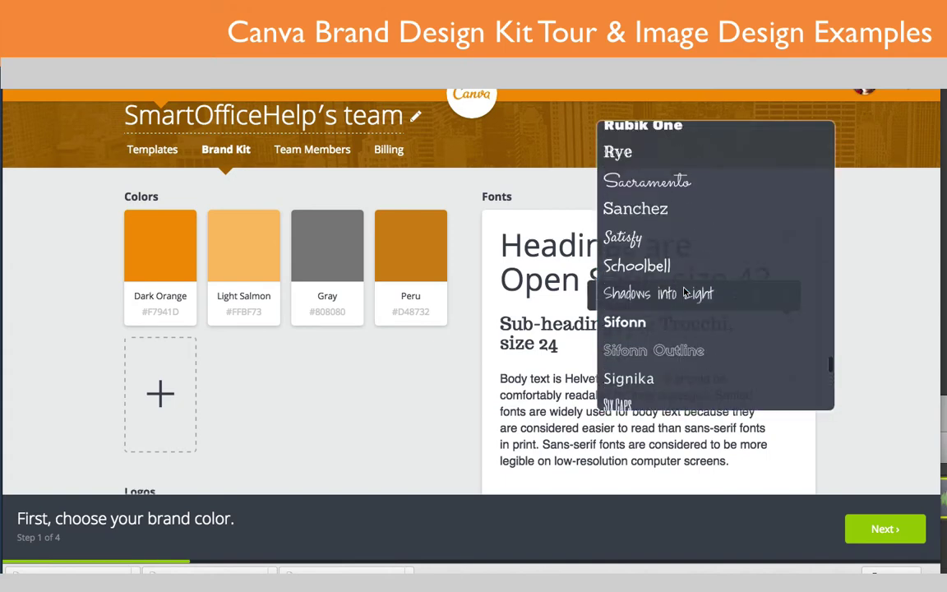
scroll(685, 279, down, 3)
scroll(688, 273, up, 6)
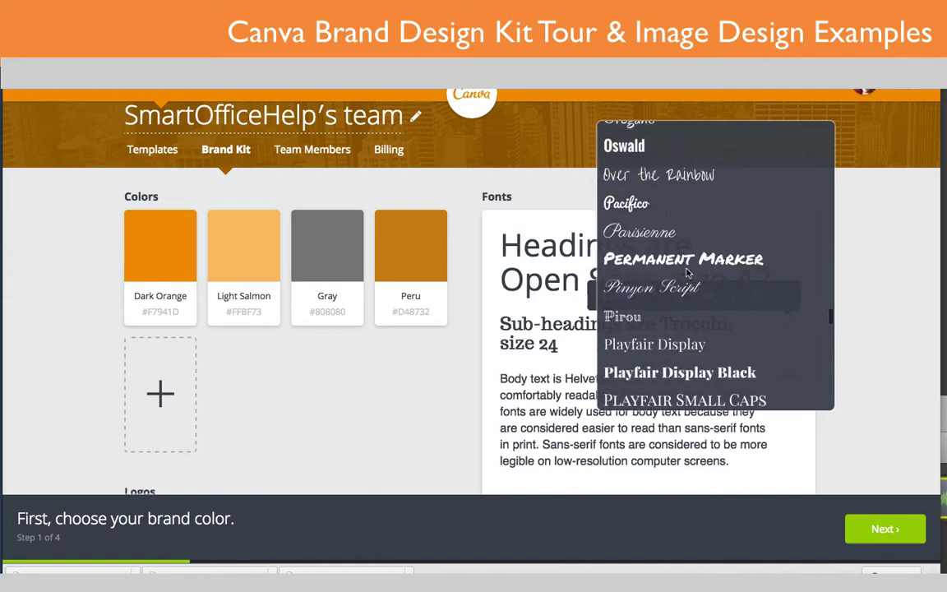
click(687, 272)
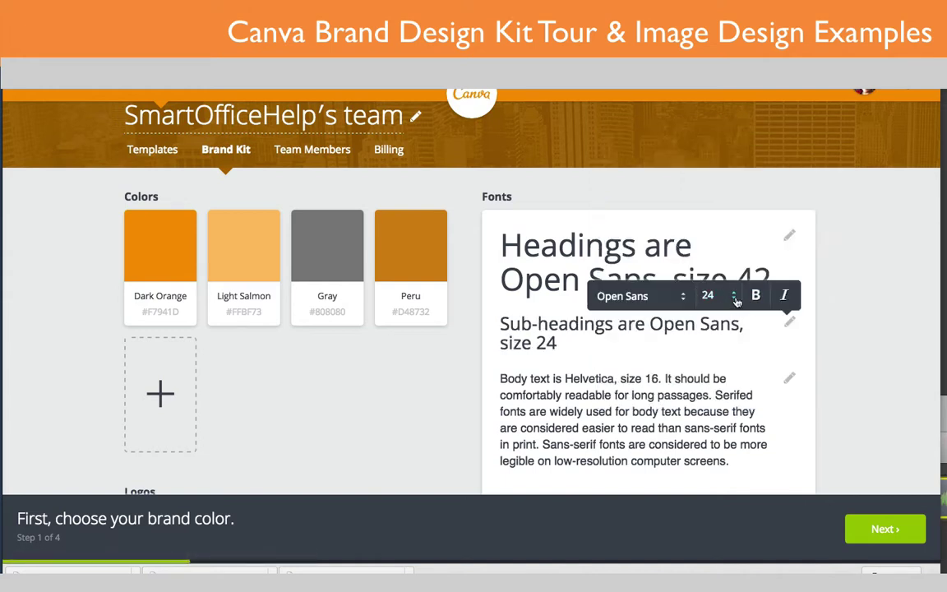
click(734, 298)
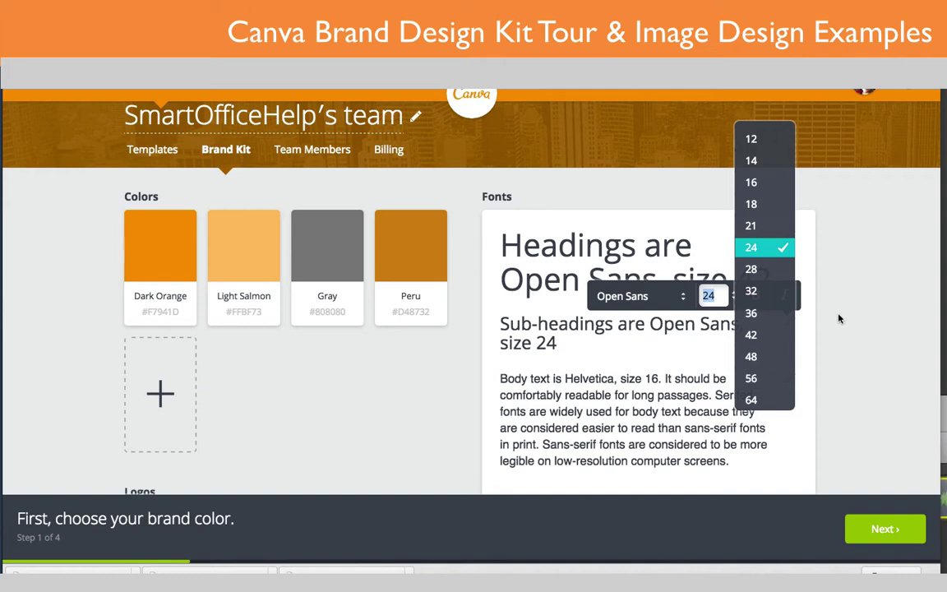
key(Down)
key(Down)
key(Down)
key(Down)
key(Return)
click(790, 323)
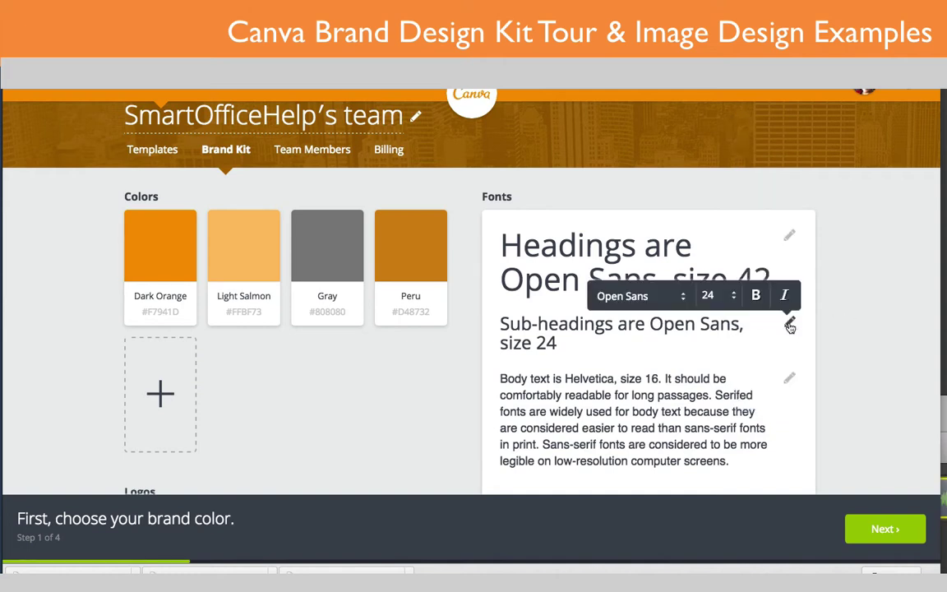
Set the body text style to Open Sans at size 16 and confirm all changes saved
click(864, 312)
scroll(818, 427, down, 3)
click(789, 378)
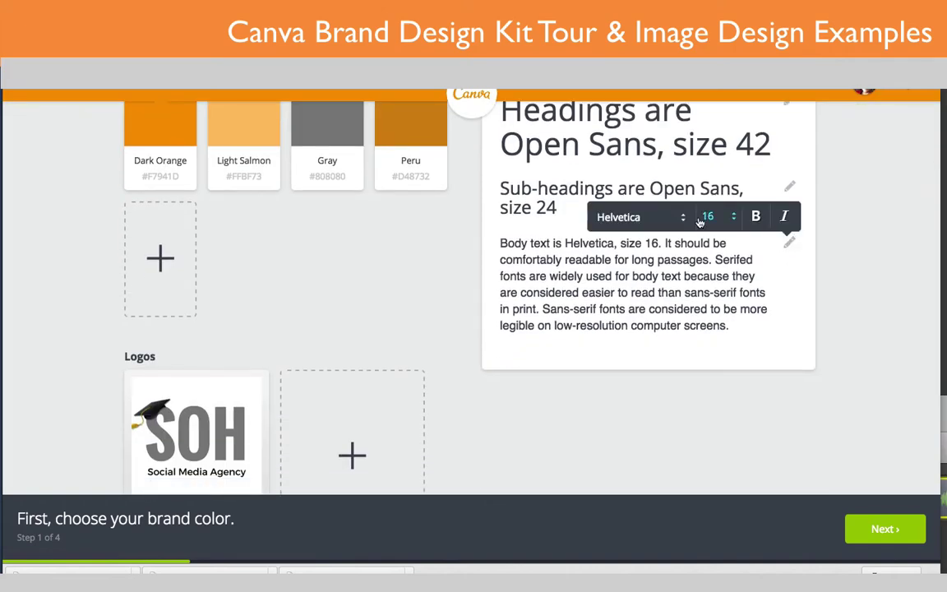
click(657, 217)
scroll(681, 215, down, 10)
click(653, 154)
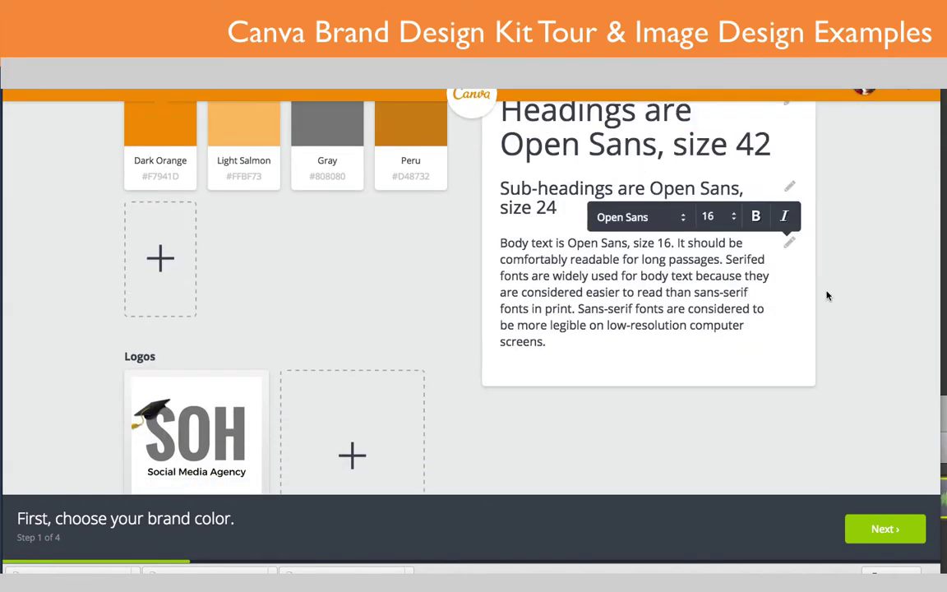
click(828, 296)
scroll(851, 313, up, 1)
scroll(851, 313, down, 3)
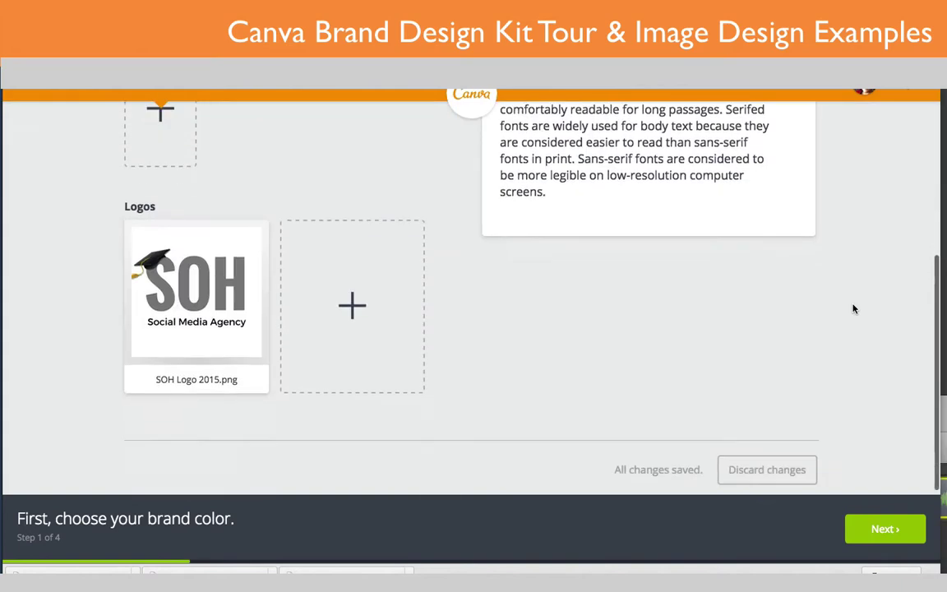
scroll(853, 309, up, 8)
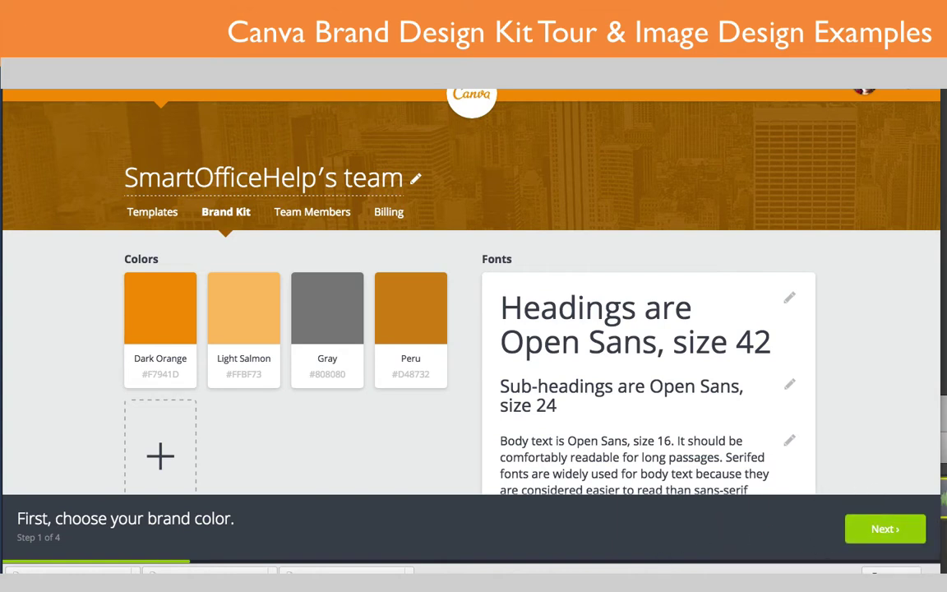
Advance the Brand Kit tour through steps 2, 3 and 4 to reach Team Templates
click(885, 528)
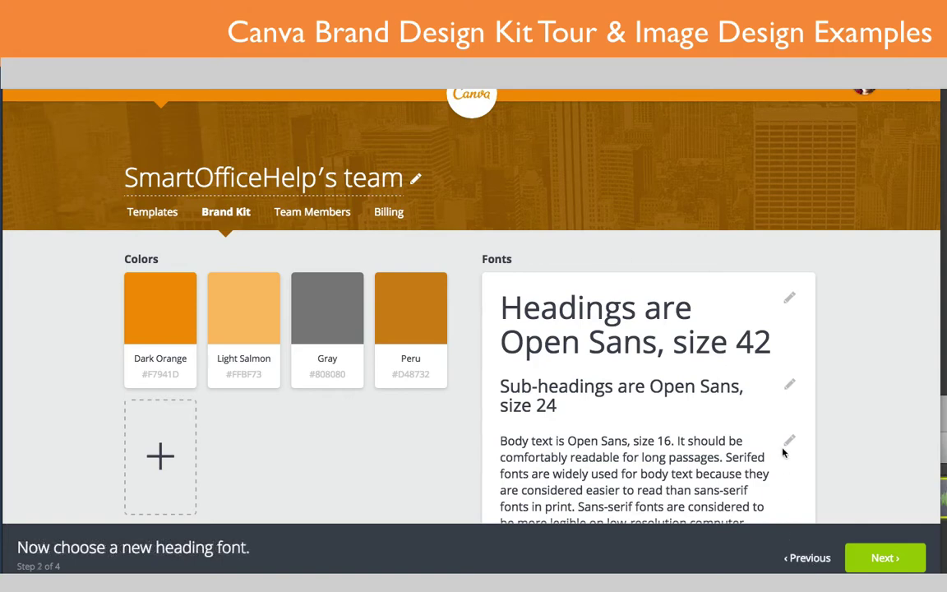
scroll(782, 452, down, 1)
scroll(782, 452, down, 5)
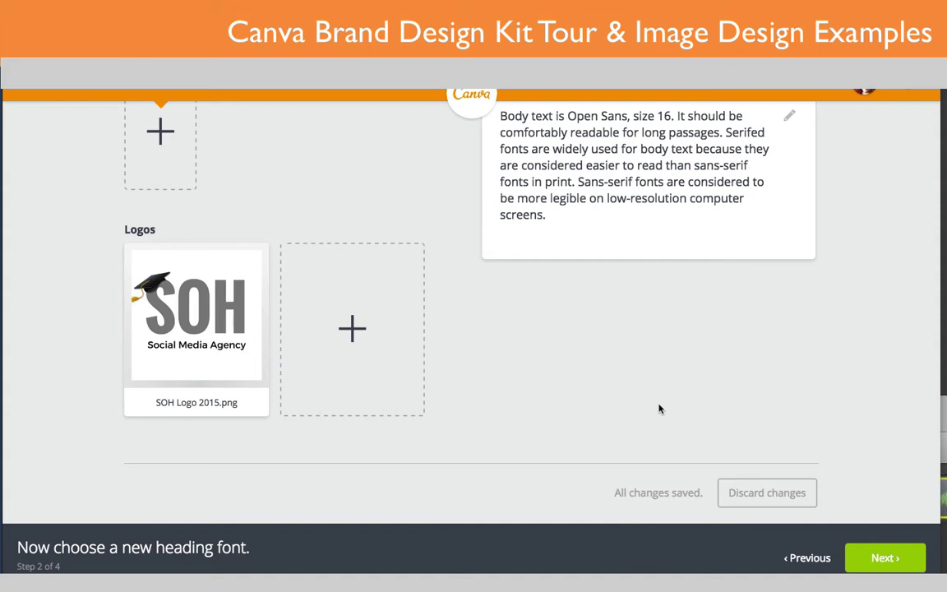
scroll(663, 412, up, 5)
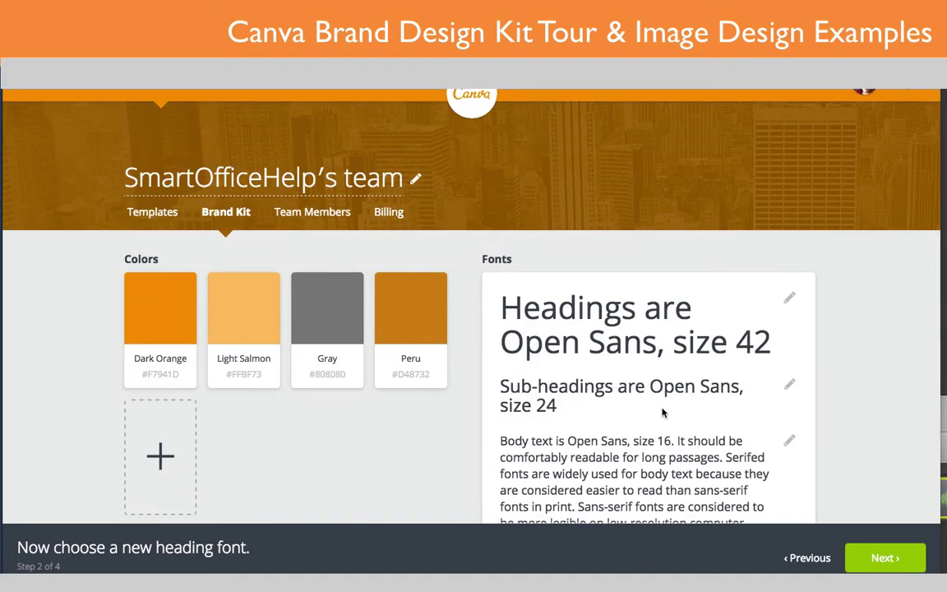
click(884, 559)
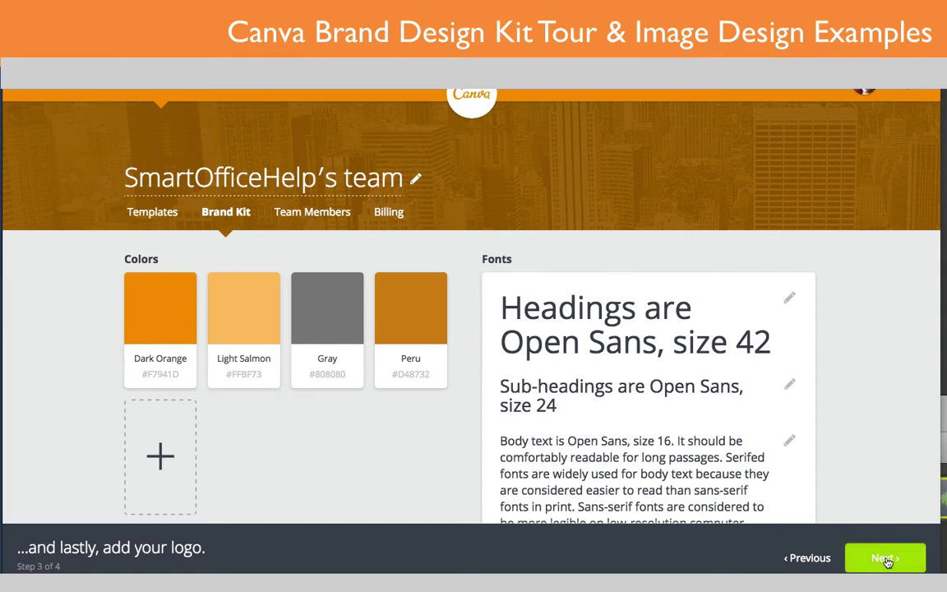
click(886, 560)
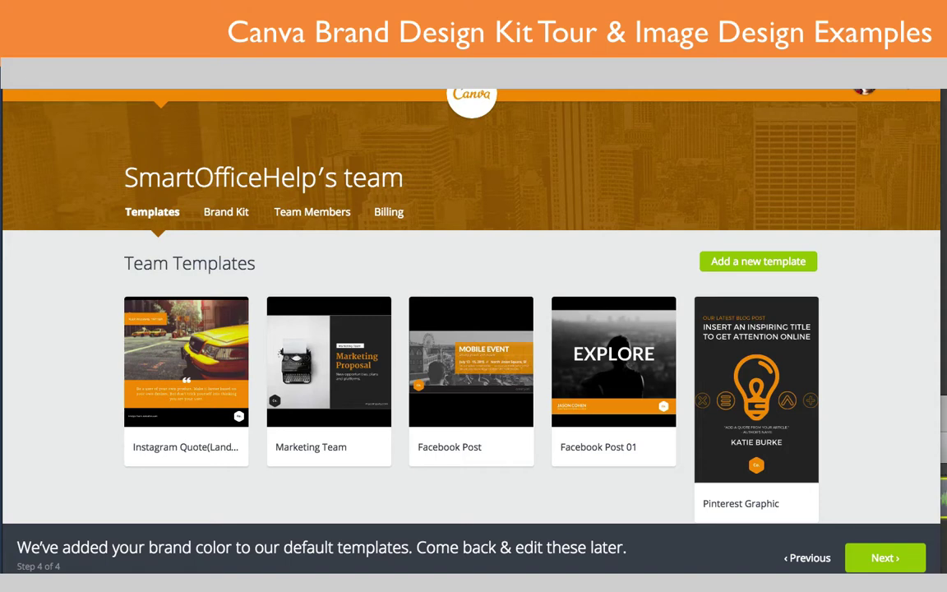
Go to Your designs, where the Collect the stars new-features intro appears
click(896, 561)
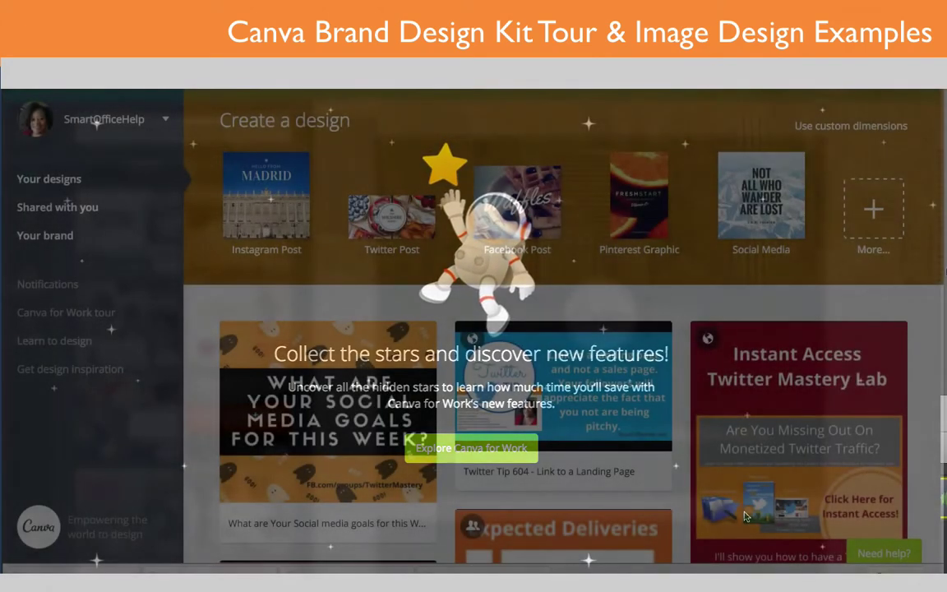
Close the Collect the stars overlay, scroll through saved designs like EC Full Box, then return to top
click(477, 447)
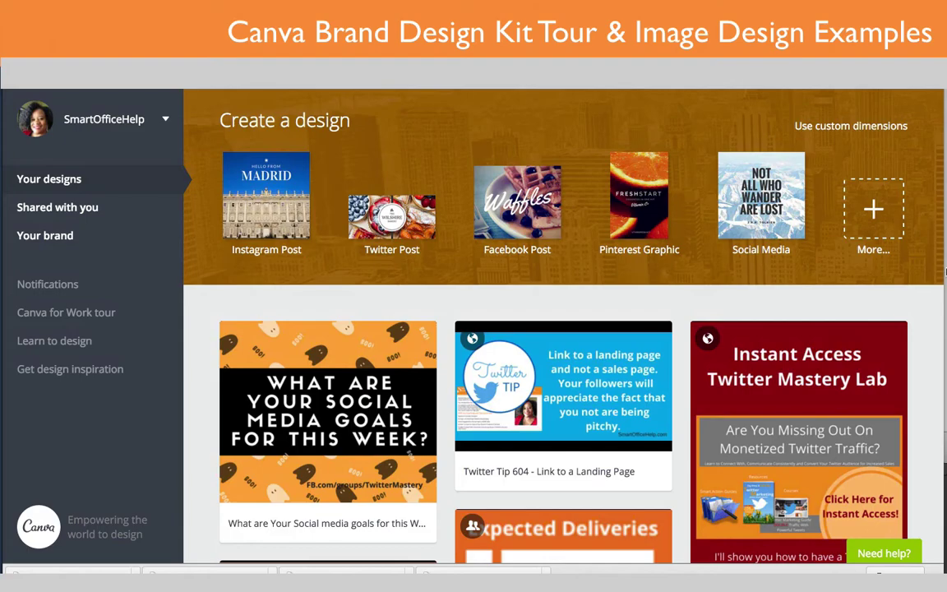
scroll(837, 449, down, 1)
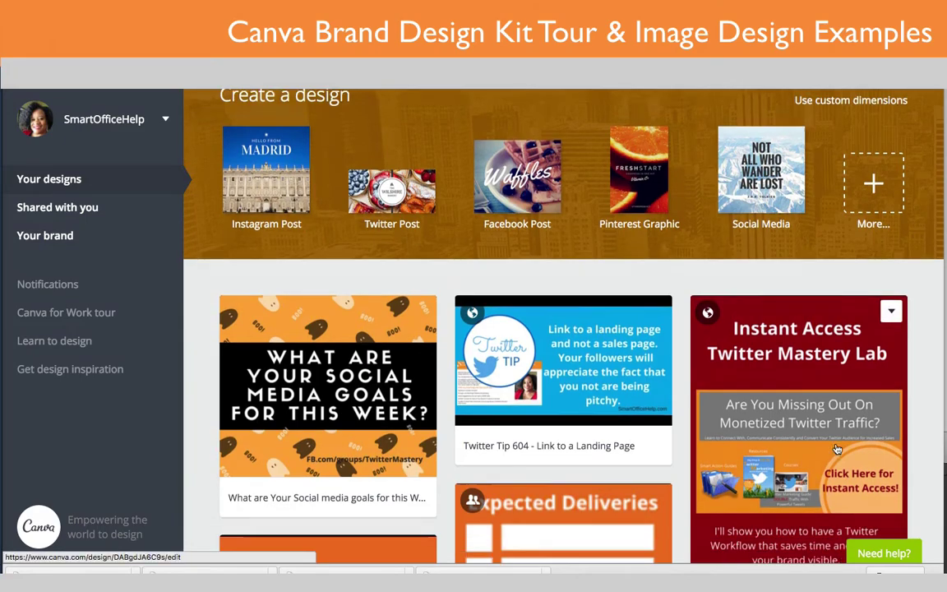
scroll(837, 449, down, 20)
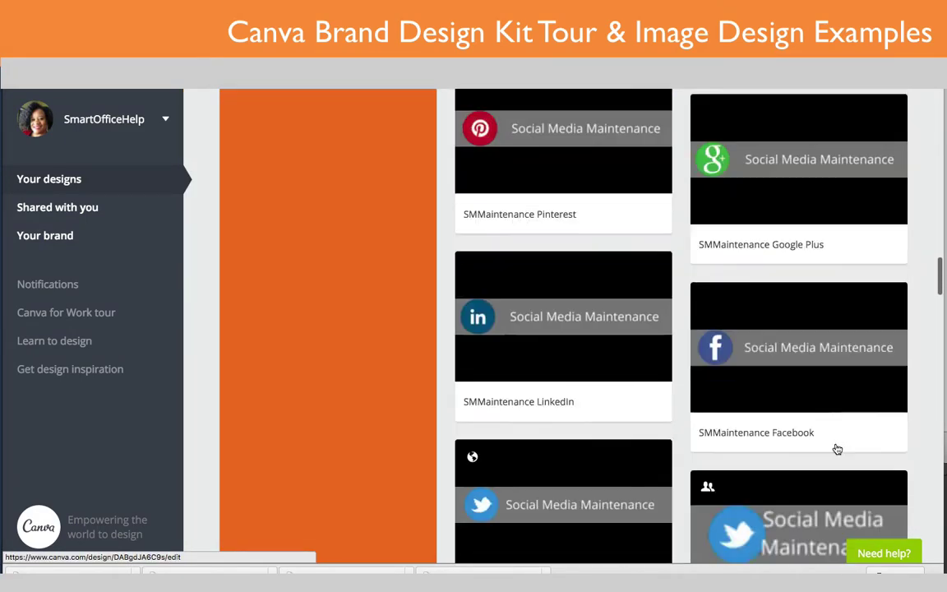
scroll(837, 448, down, 20)
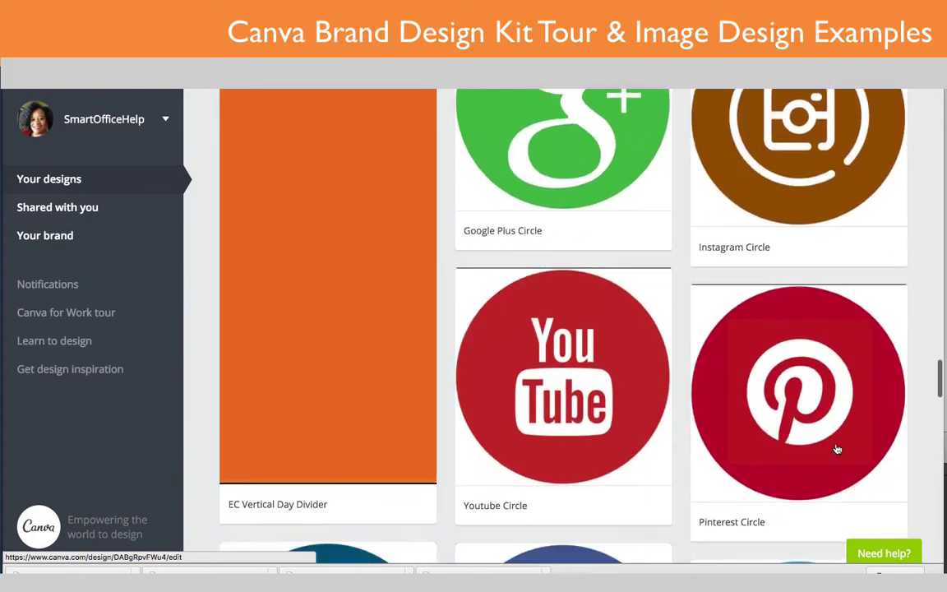
scroll(836, 449, down, 20)
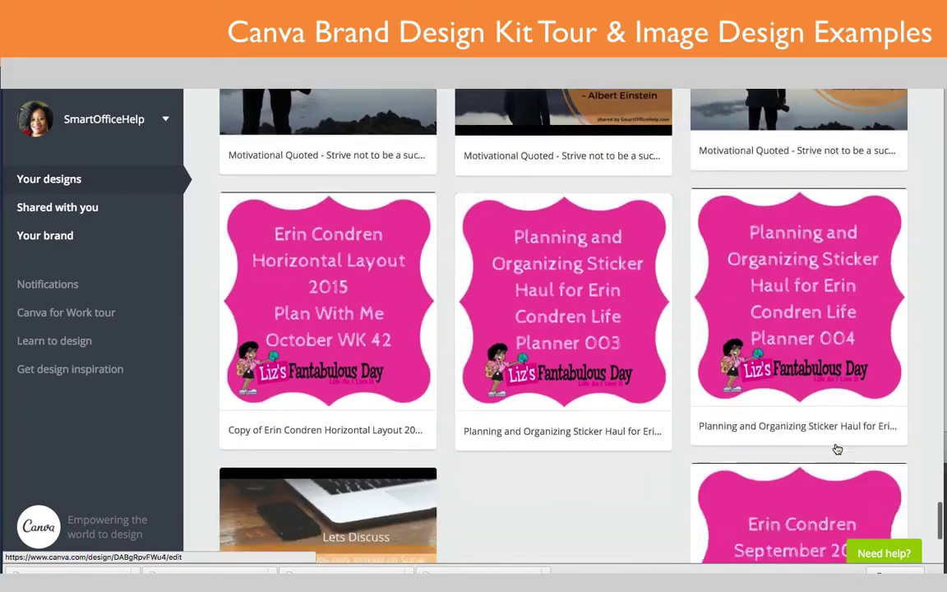
scroll(837, 449, up, 15)
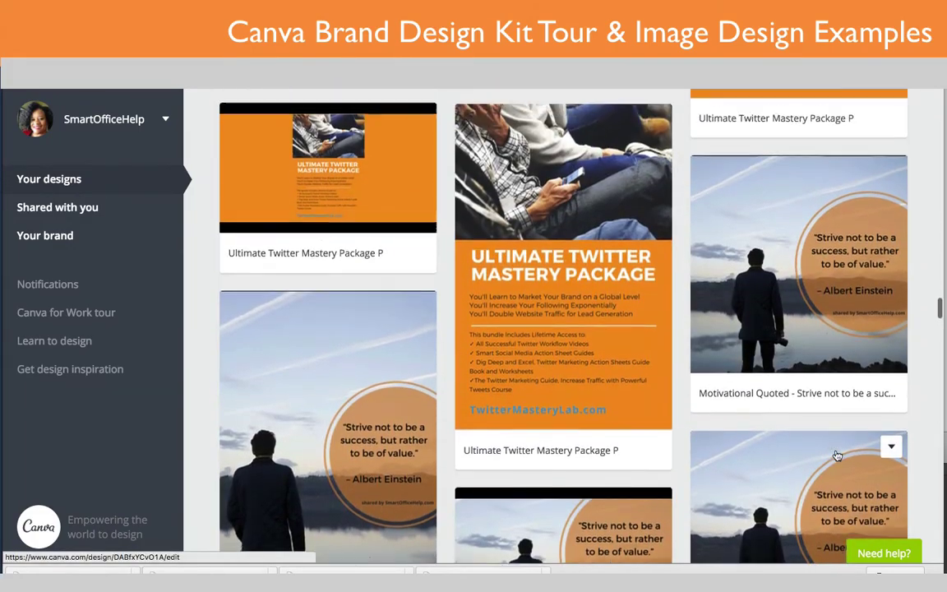
scroll(836, 456, up, 20)
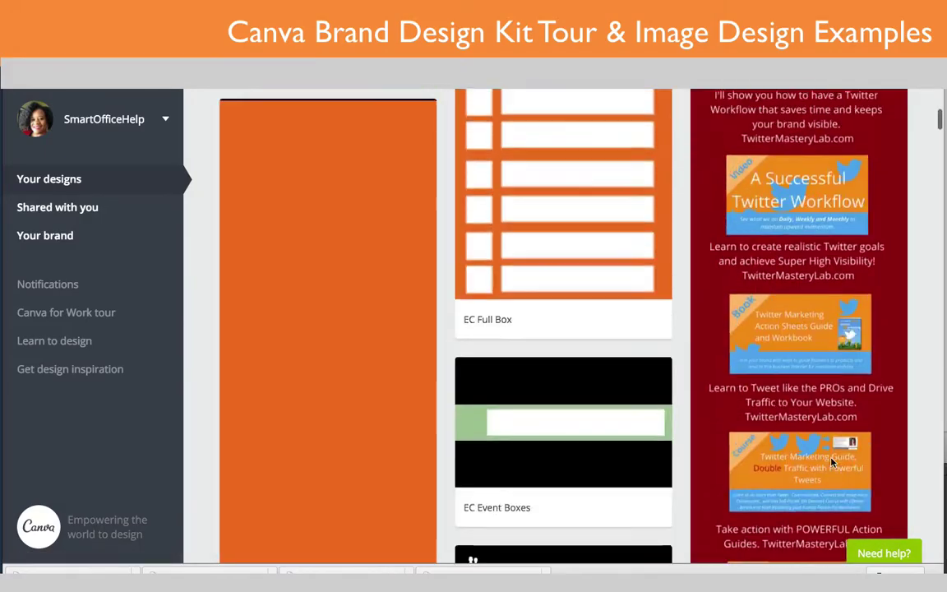
scroll(832, 462, up, 10)
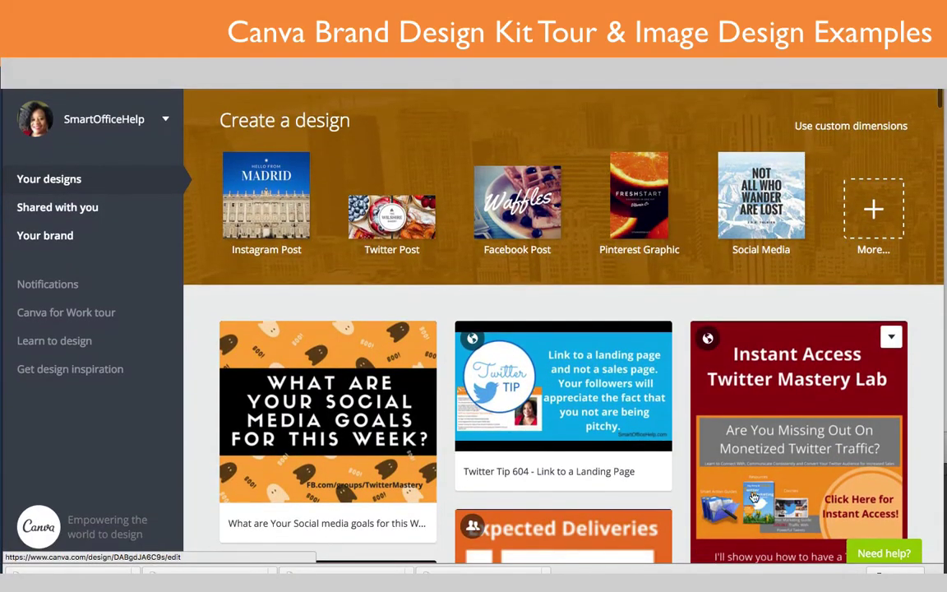
Expand More... under Create a design and browse categories from Social Media Posts to Ads
click(873, 212)
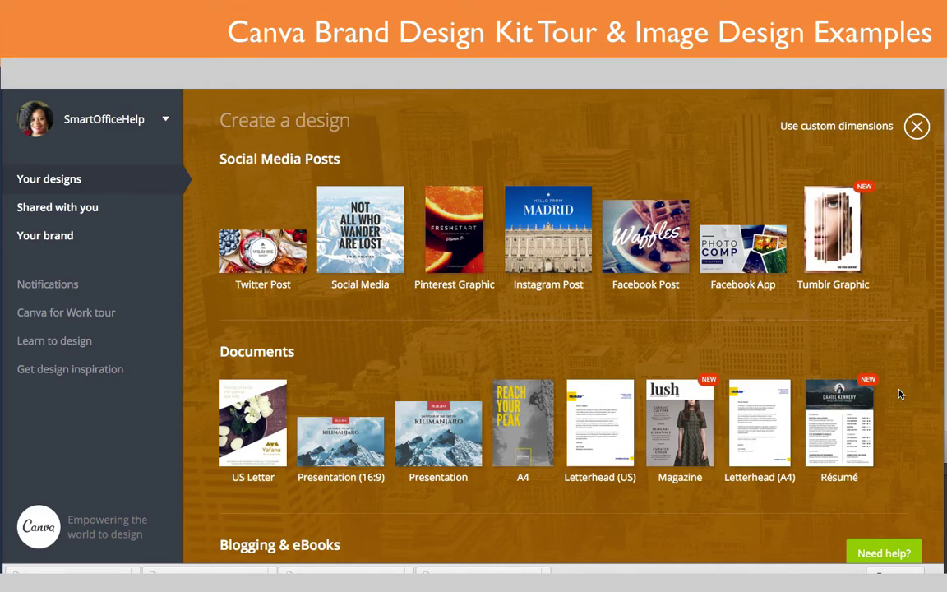
scroll(749, 337, down, 2)
scroll(749, 337, up, 1)
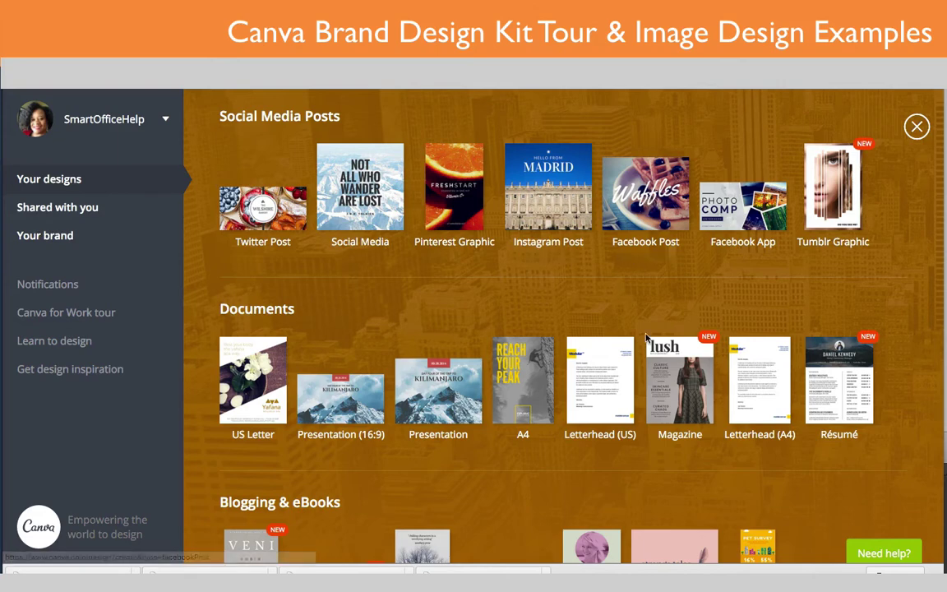
scroll(646, 338, down, 3)
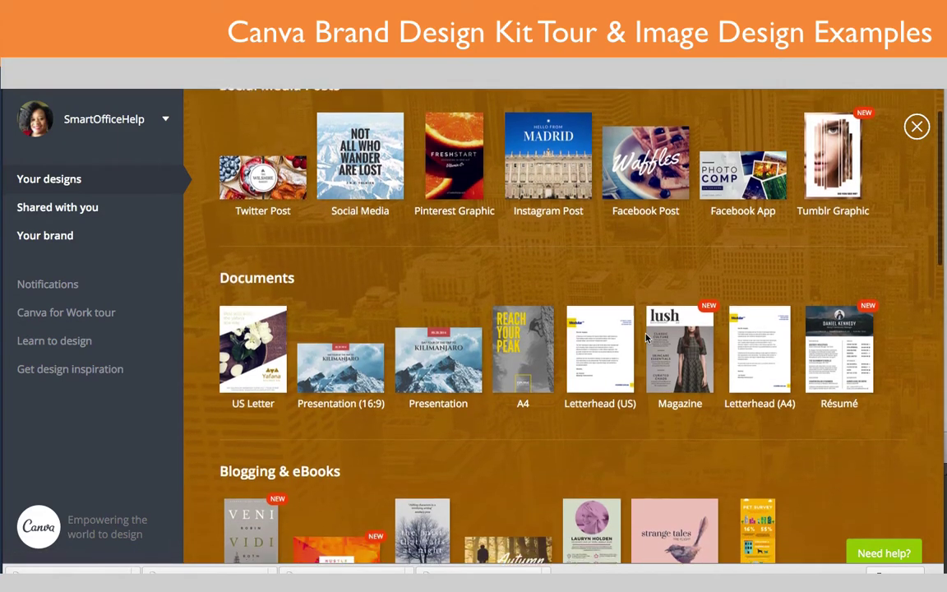
scroll(646, 338, down, 1)
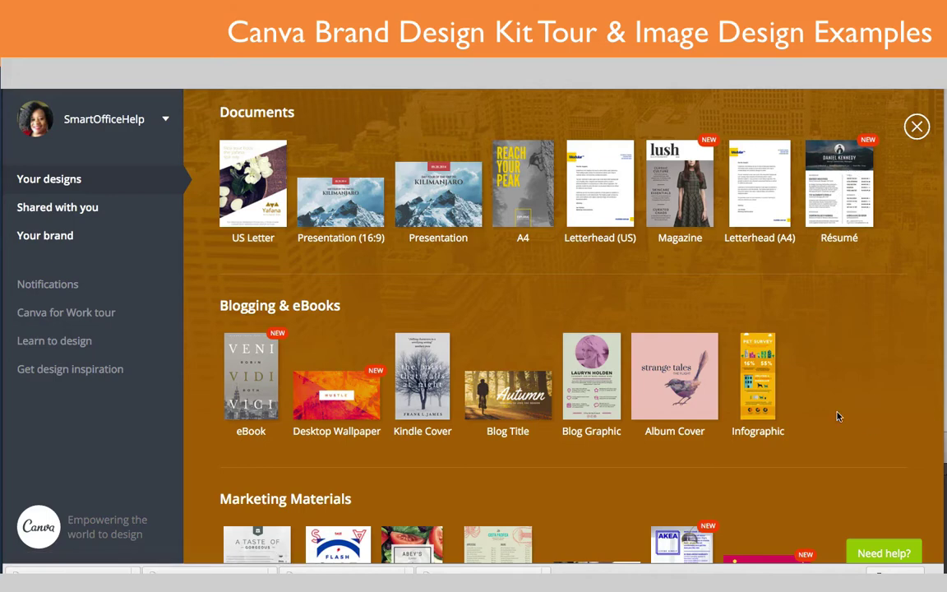
scroll(836, 414, down, 5)
scroll(837, 417, down, 5)
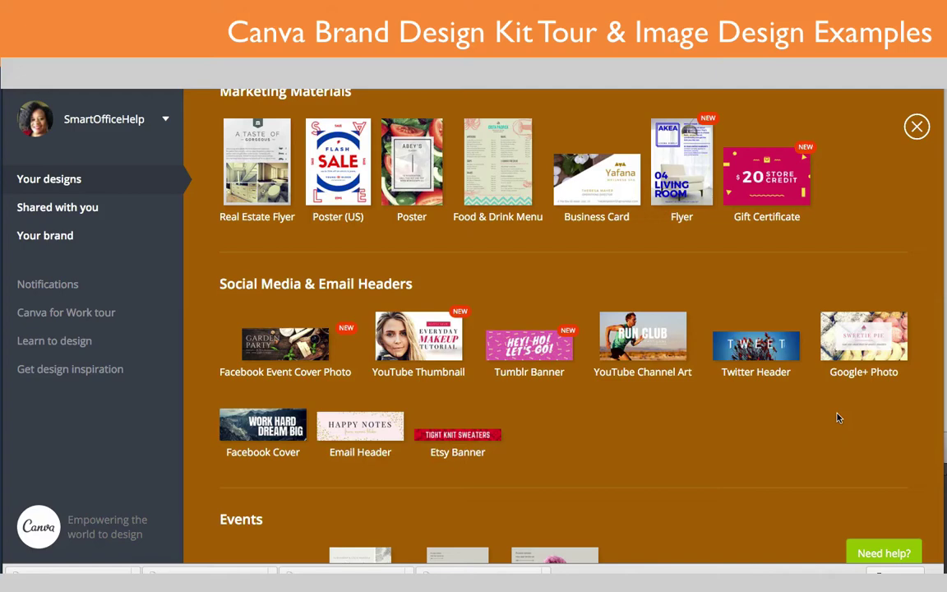
scroll(837, 418, down, 4)
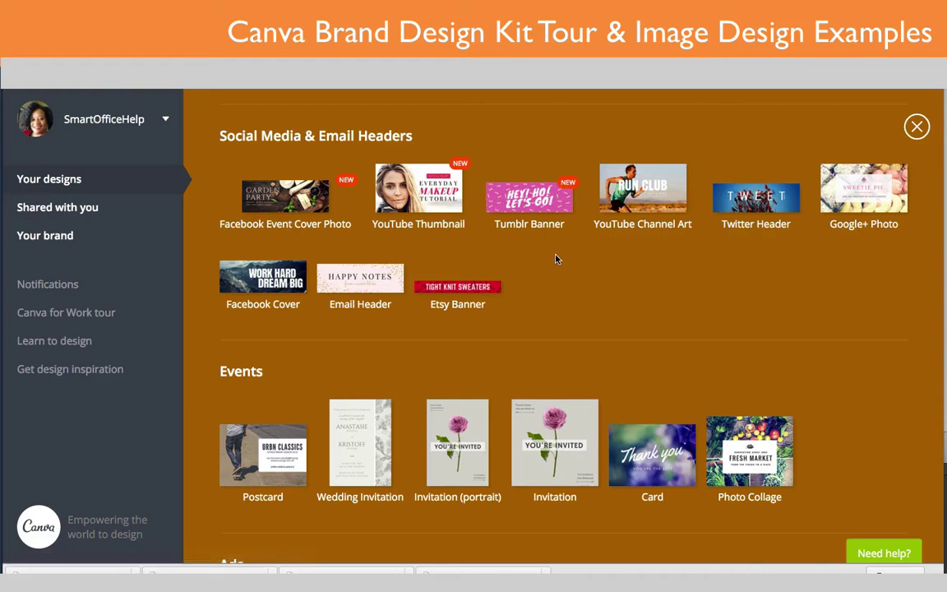
scroll(555, 259, down, 3)
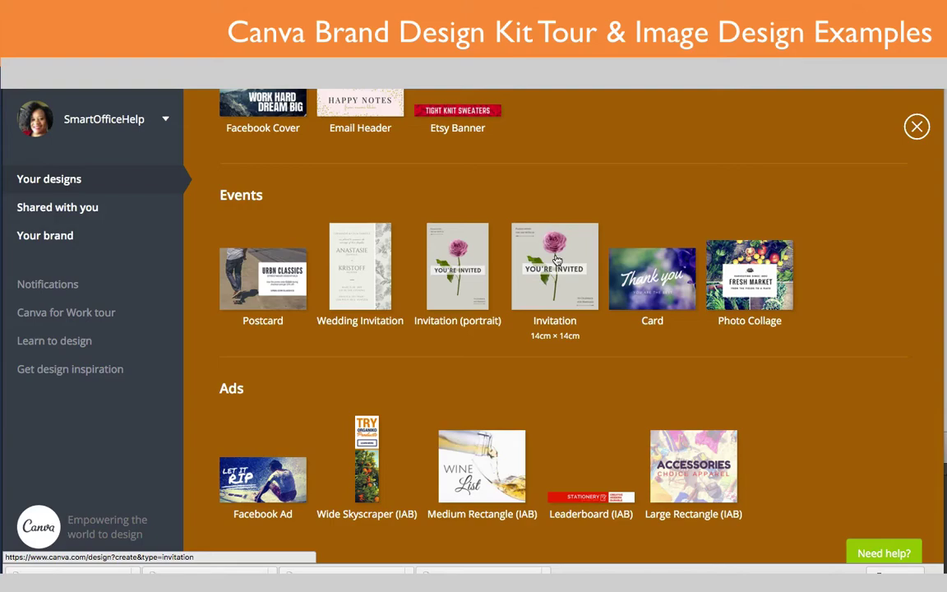
scroll(557, 260, up, 10)
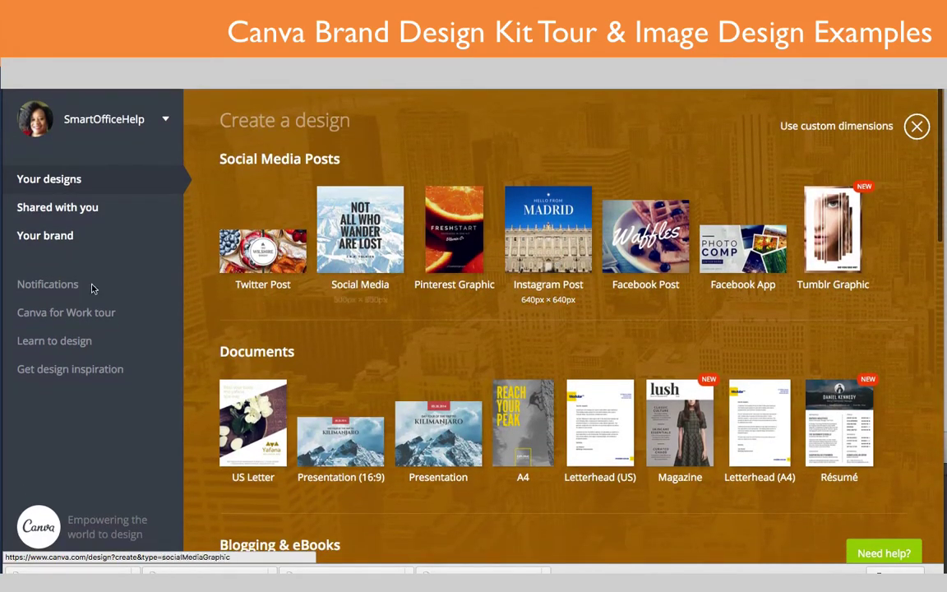
Browse the Your brand templates, including Instagram Quote (Landscape) and Smart Social Media Notes 024
click(43, 238)
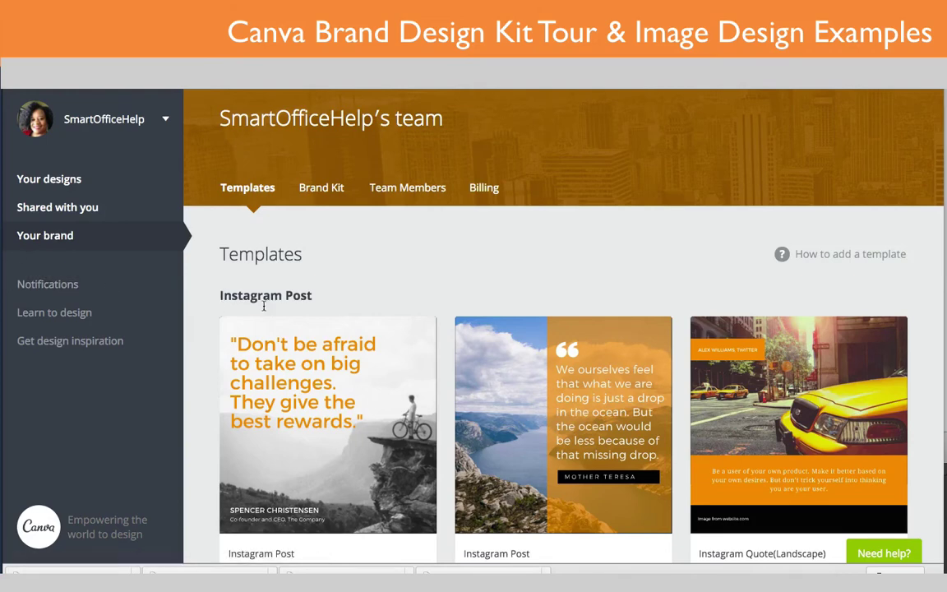
scroll(435, 401, down, 1)
scroll(436, 401, down, 1)
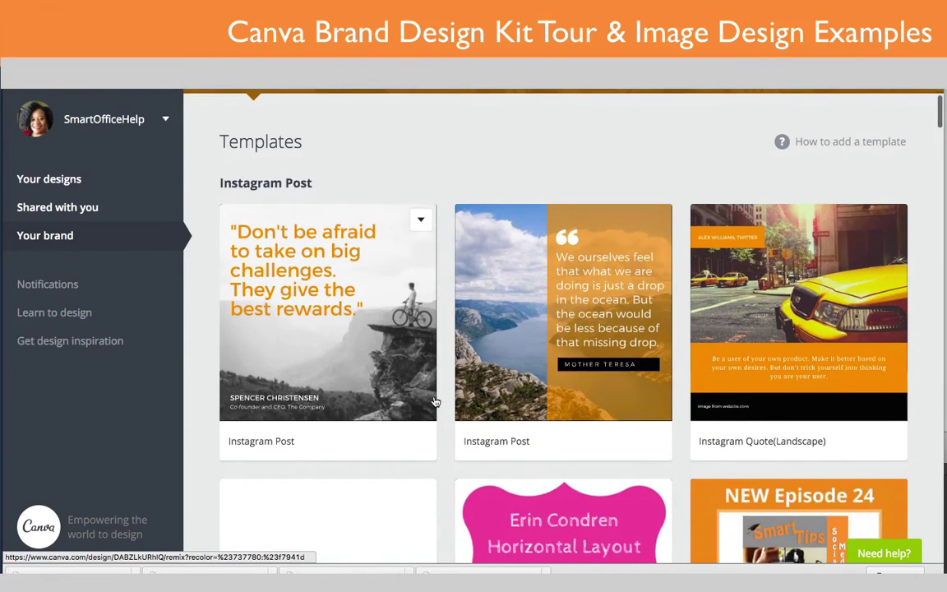
scroll(436, 402, down, 1)
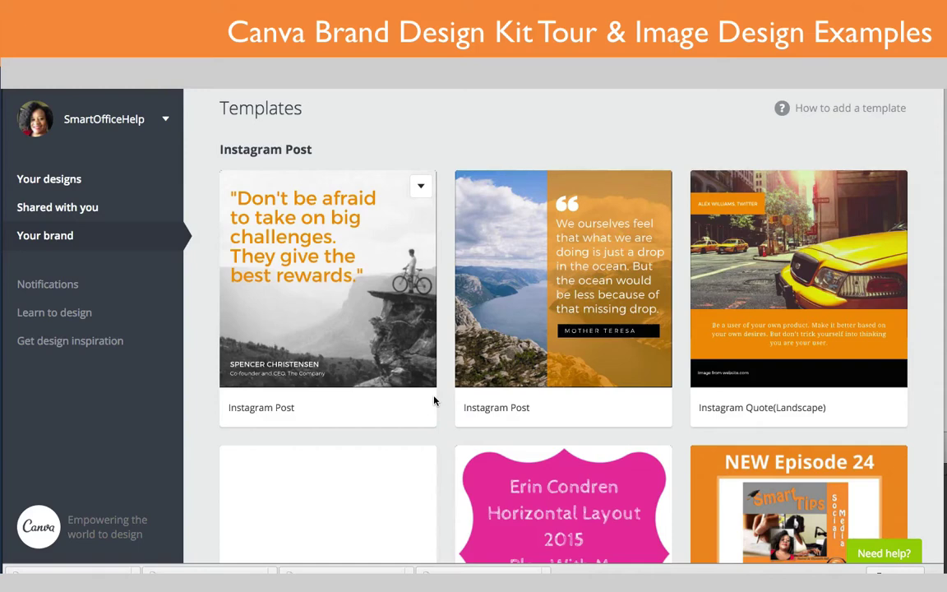
scroll(435, 400, down, 3)
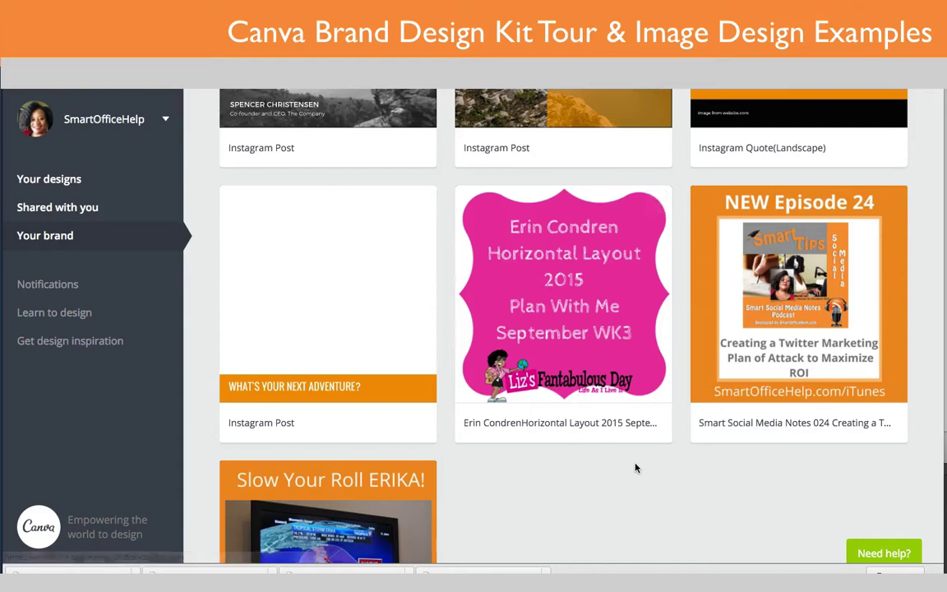
scroll(635, 468, down, 1)
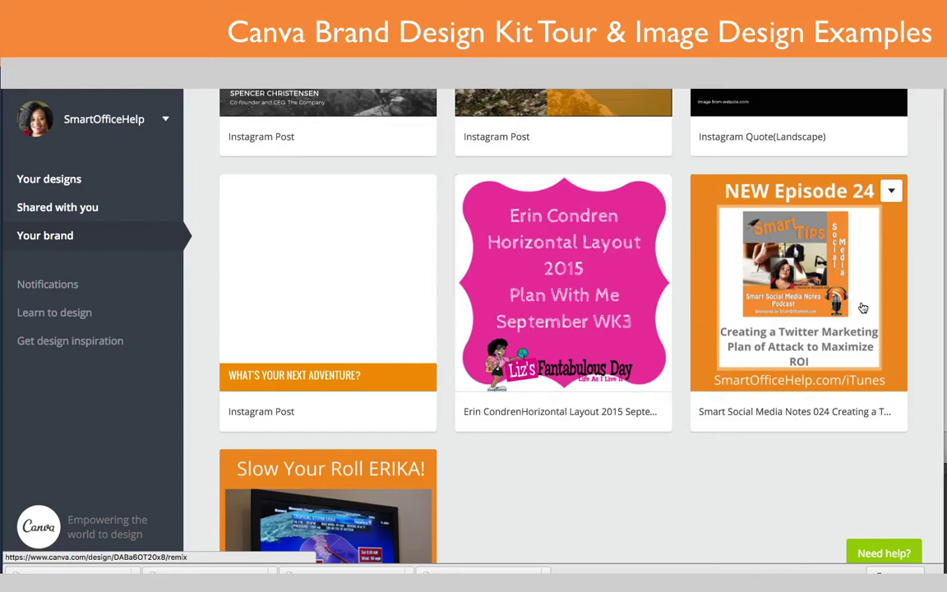
scroll(863, 308, down, 5)
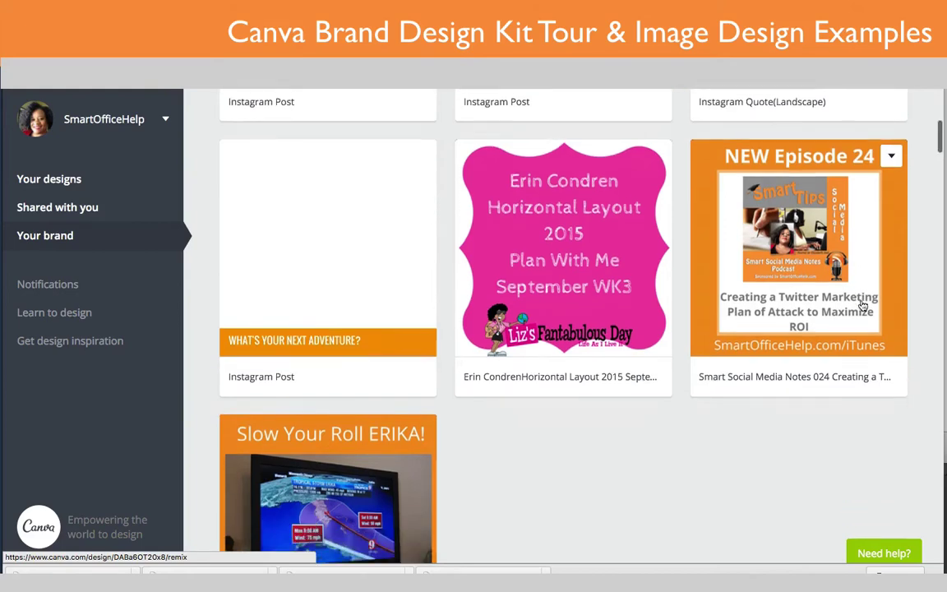
scroll(863, 305, down, 3)
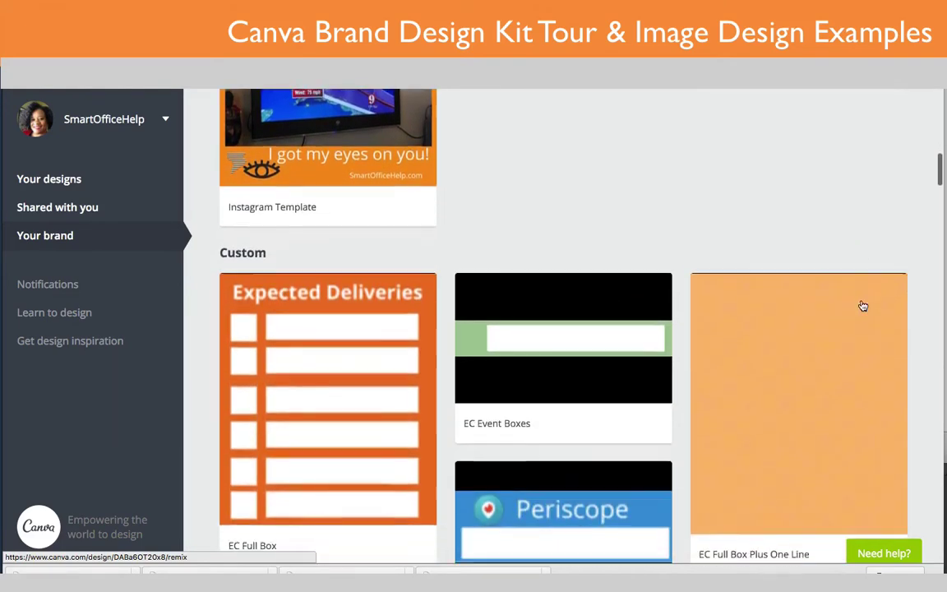
scroll(863, 306, down, 2)
scroll(863, 306, down, 5)
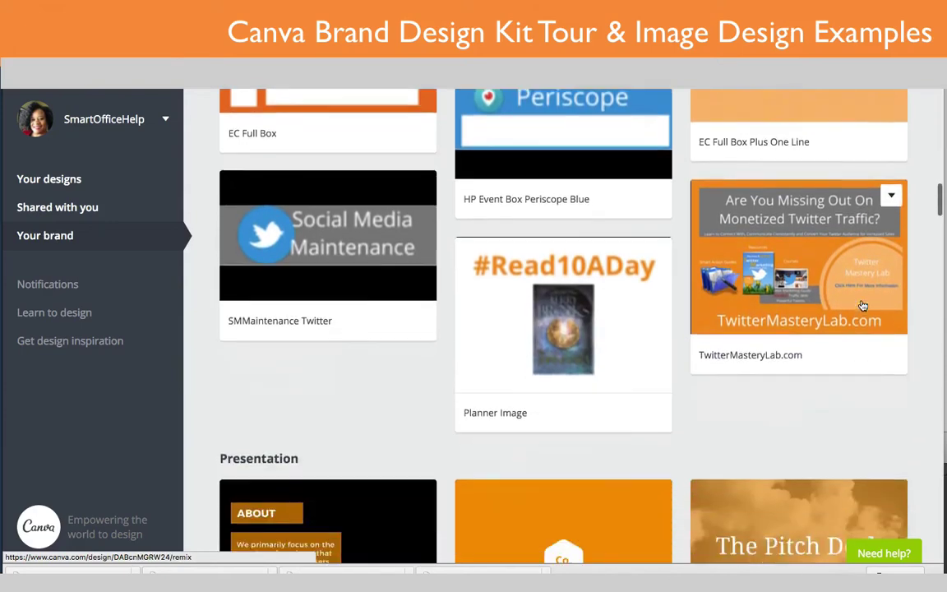
scroll(863, 306, down, 5)
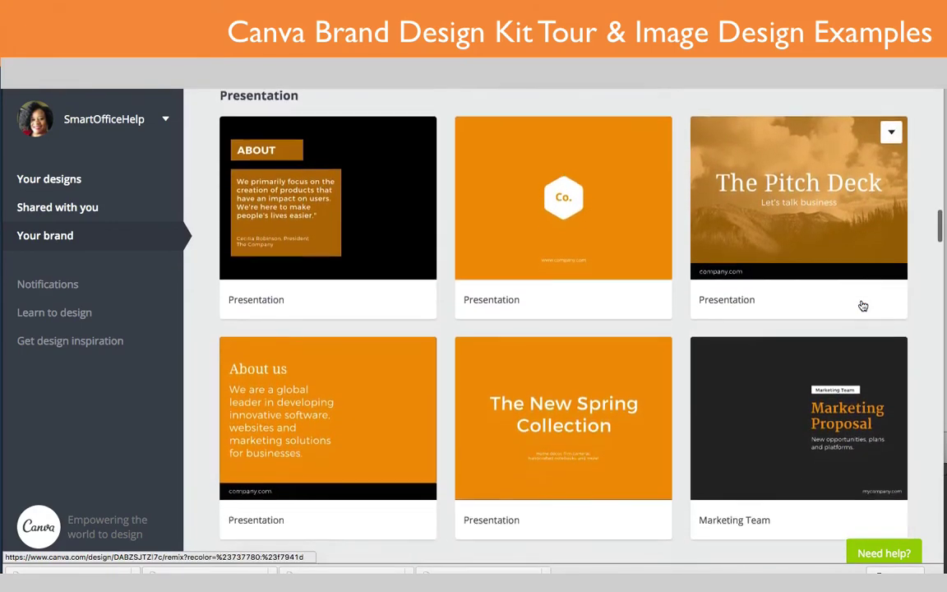
scroll(863, 305, down, 2)
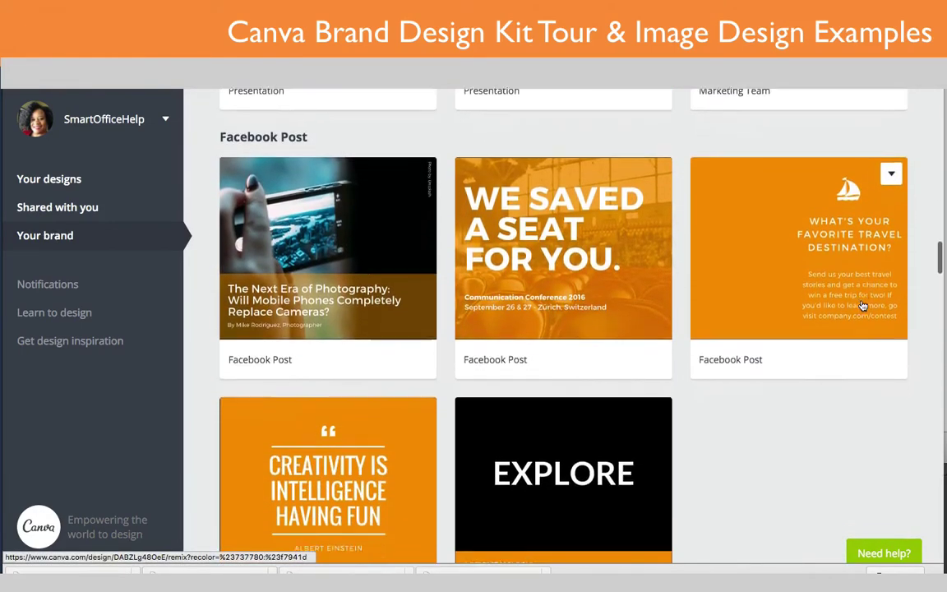
scroll(863, 305, down, 3)
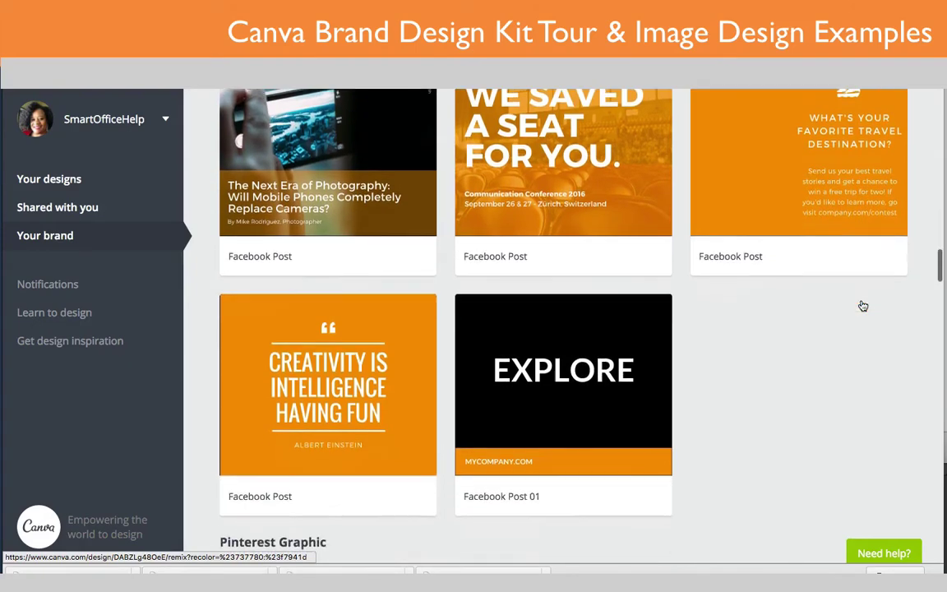
scroll(863, 306, down, 6)
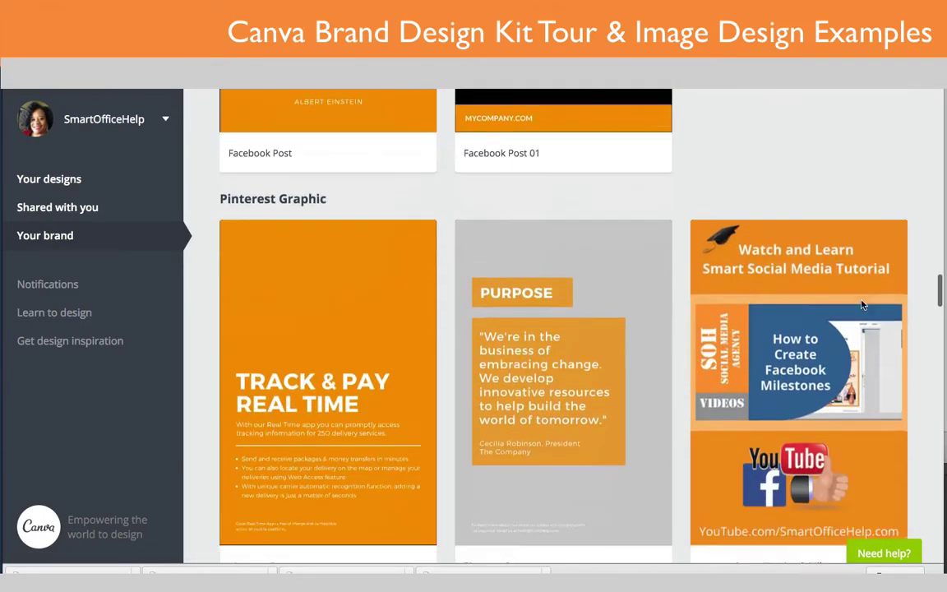
scroll(863, 306, up, 3)
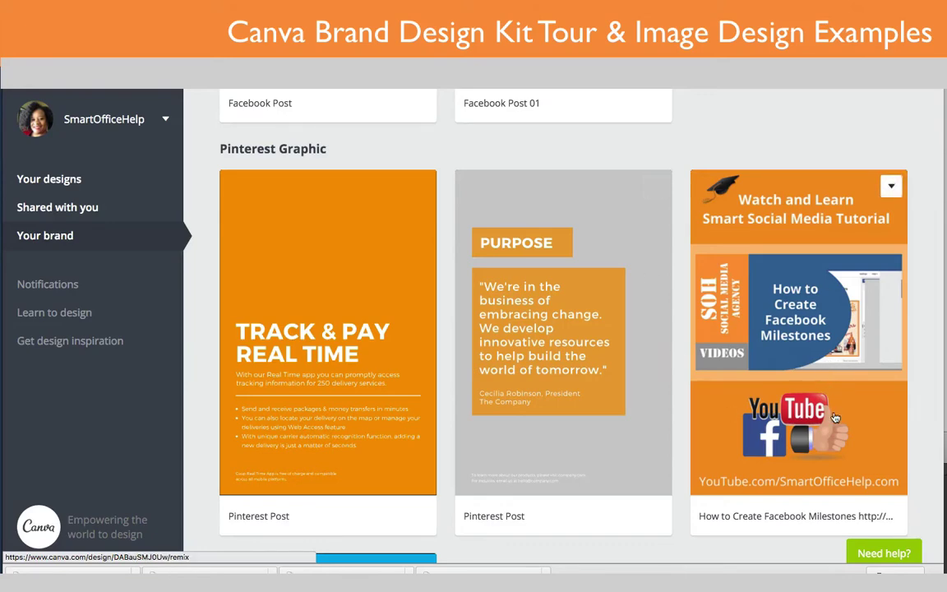
scroll(834, 417, down, 5)
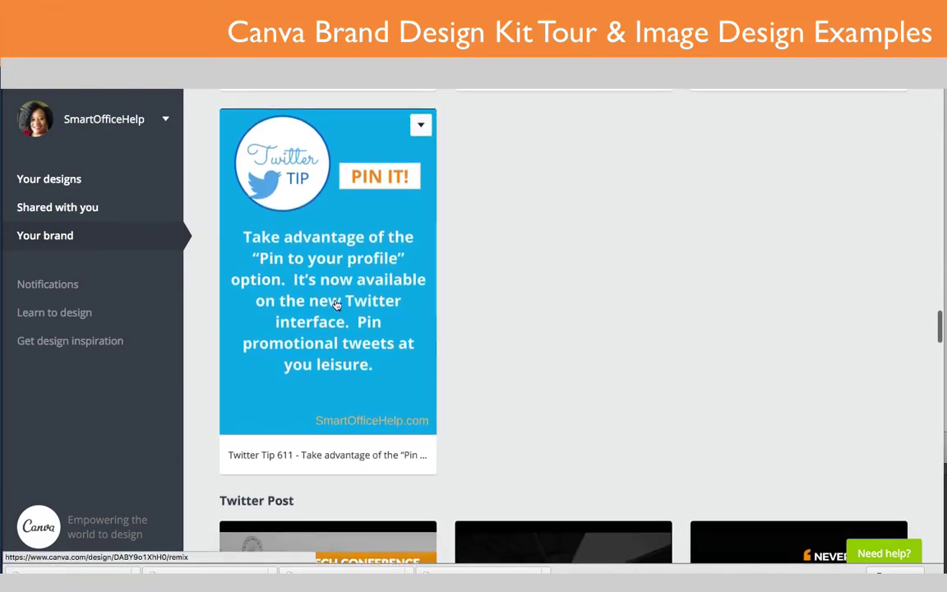
scroll(456, 387, down, 5)
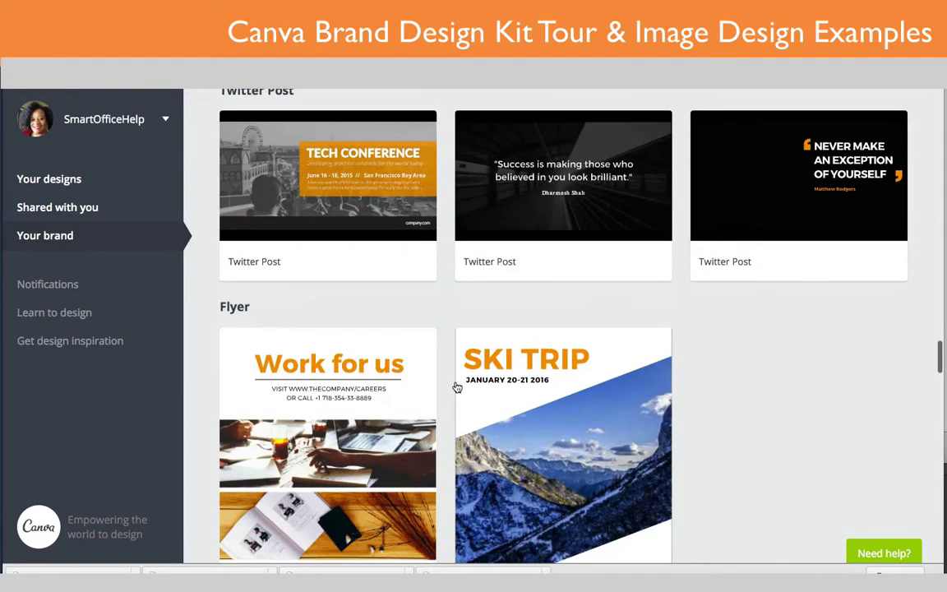
scroll(457, 387, down, 8)
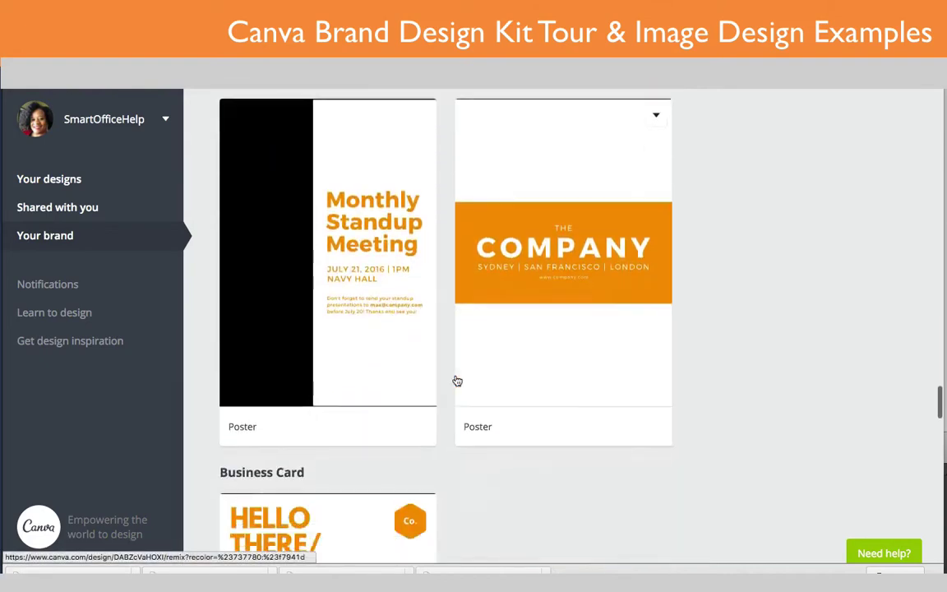
scroll(457, 380, down, 14)
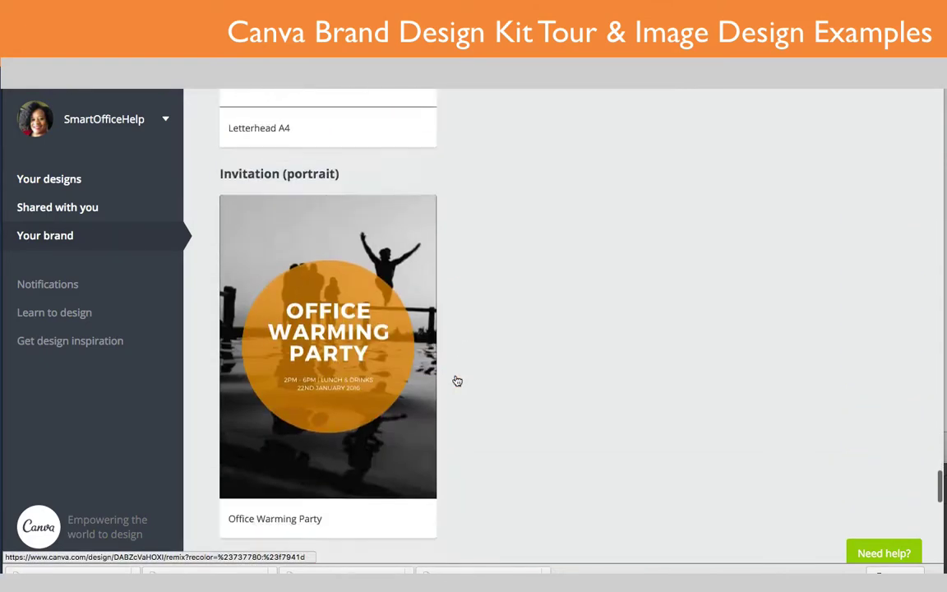
scroll(457, 380, down, 8)
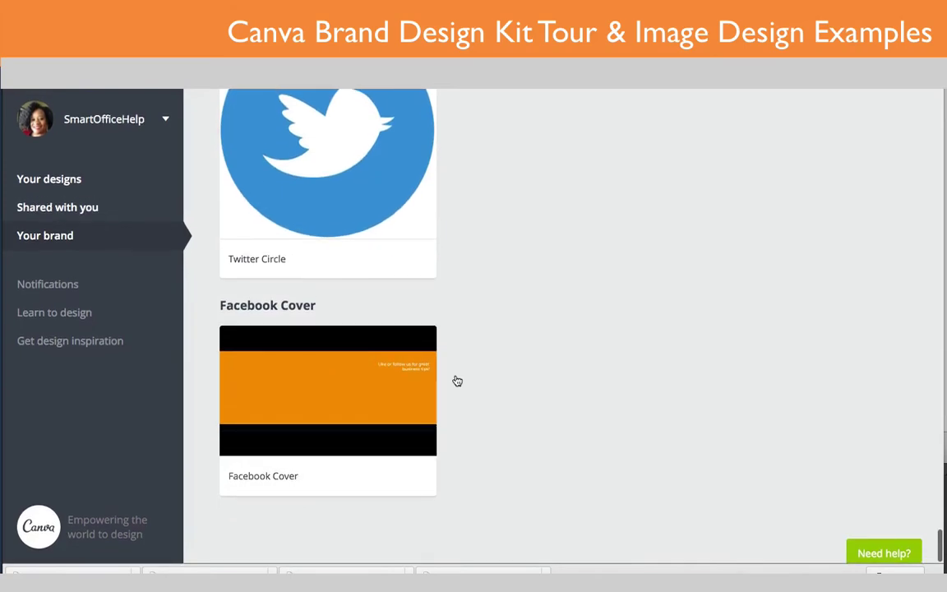
mouse_move(430, 404)
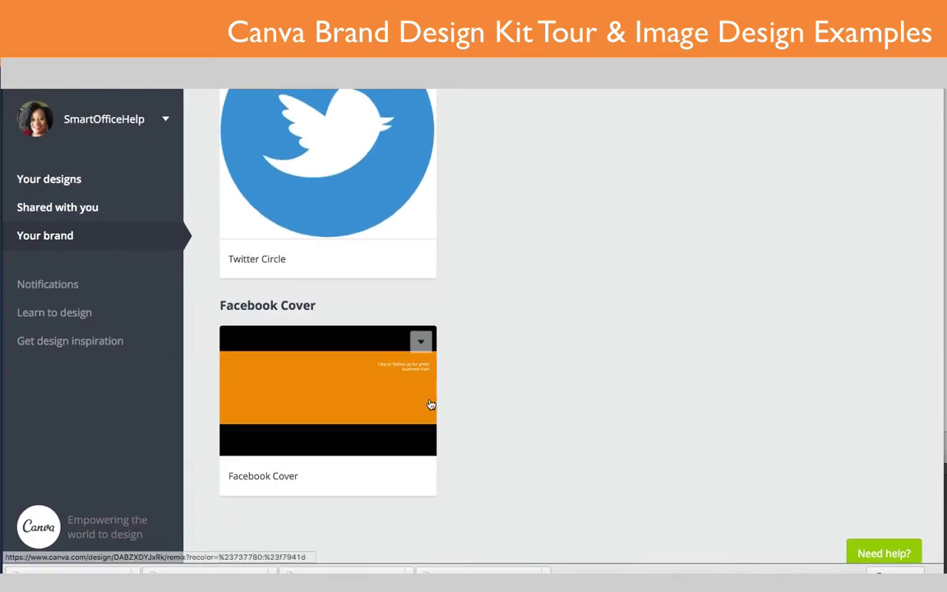
scroll(400, 339, up, 20)
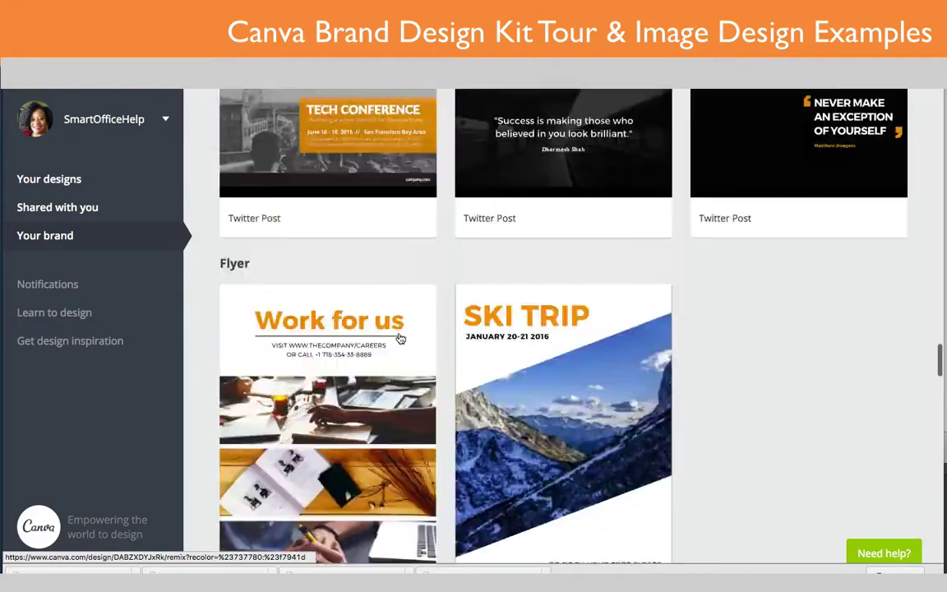
scroll(401, 339, up, 10)
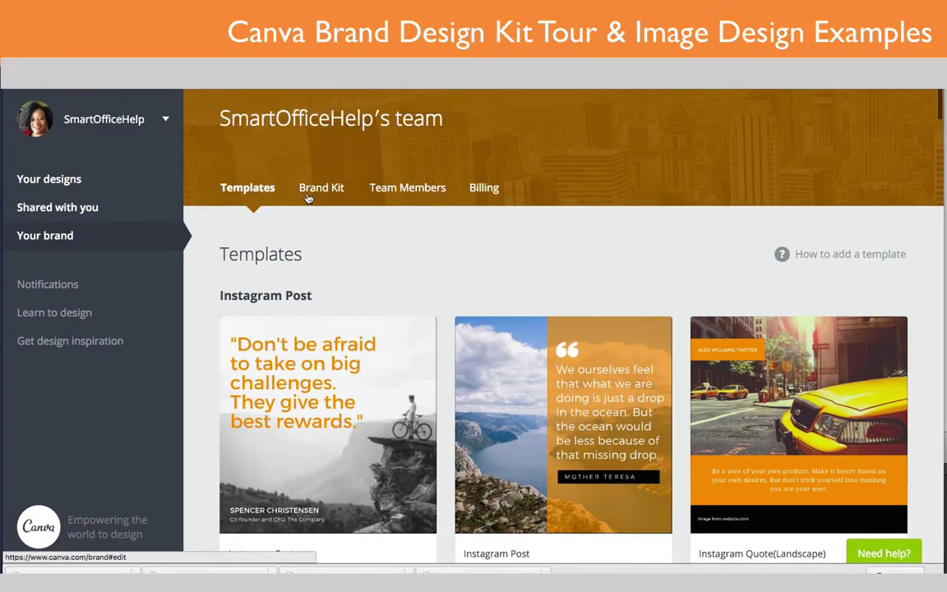
Look over the Brand Kit's Colors, Fonts and Logos, then go back to Your designs
click(323, 190)
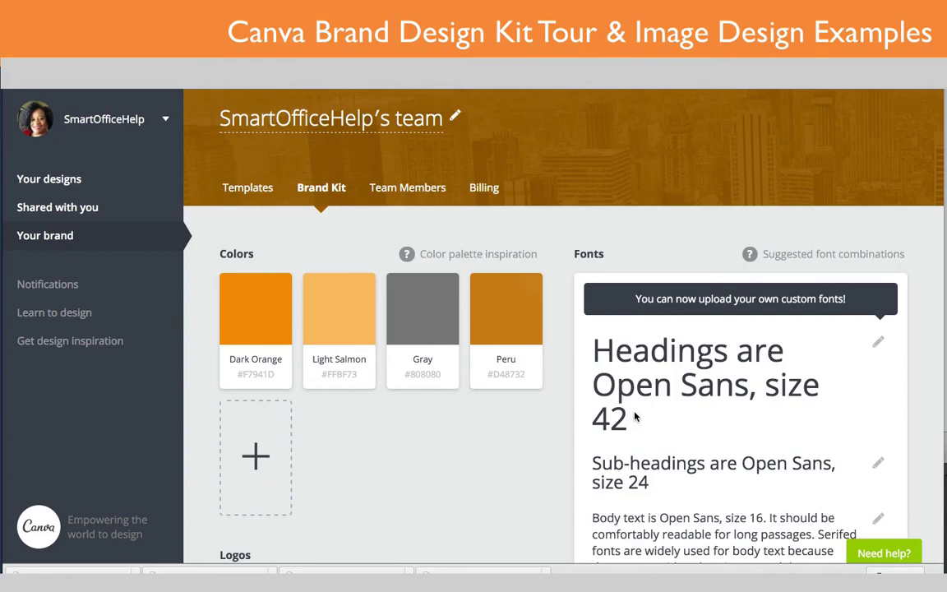
scroll(635, 417, down, 3)
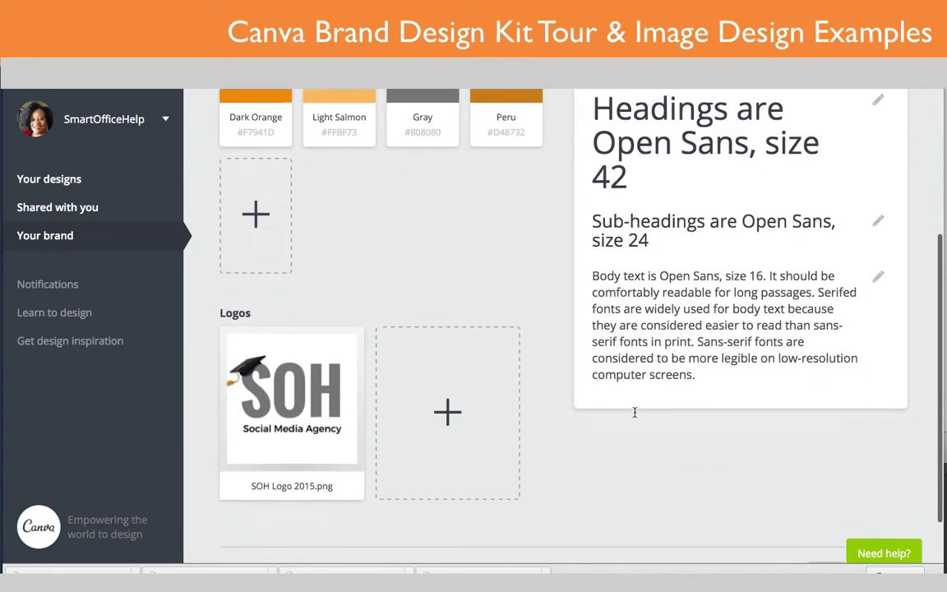
scroll(635, 417, up, 6)
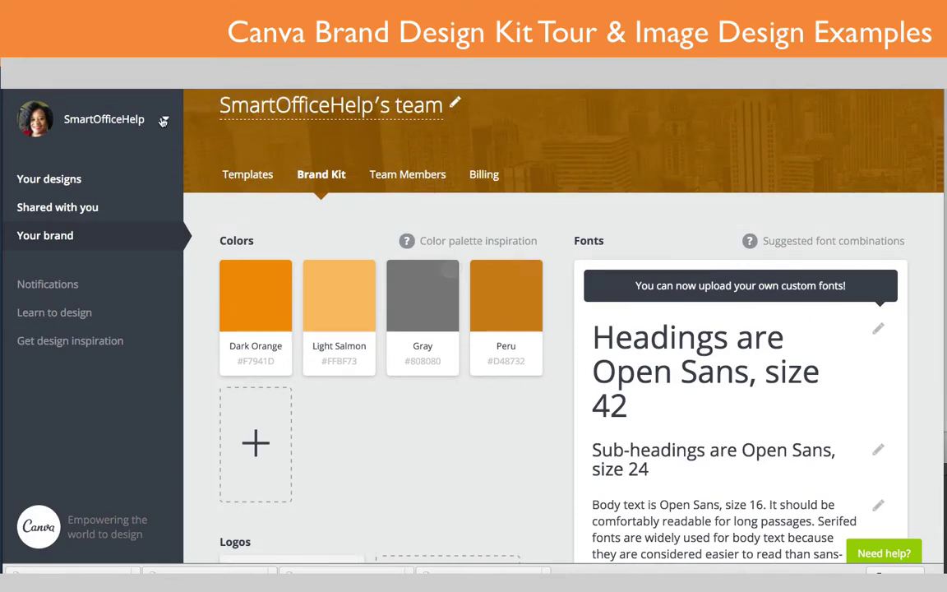
click(64, 182)
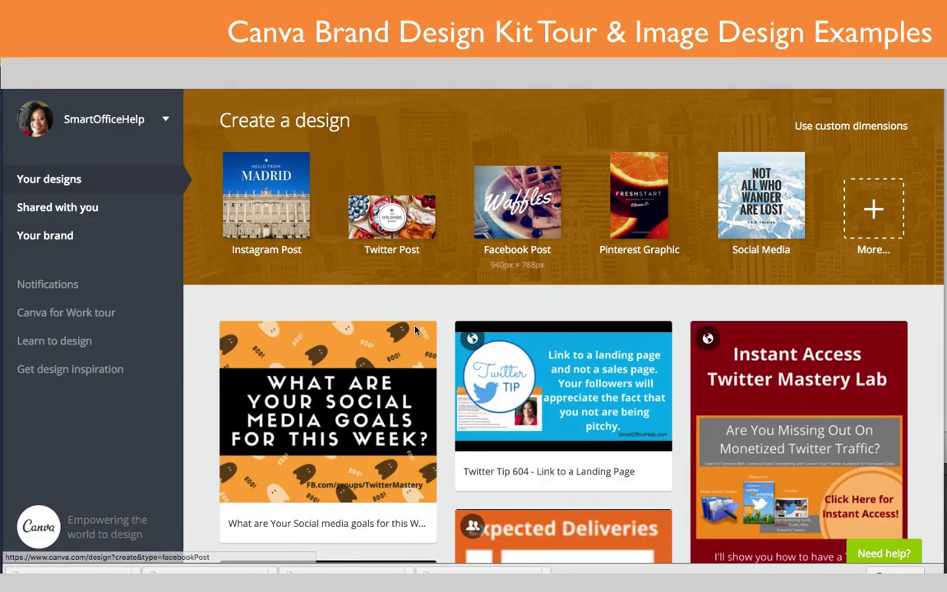
Open the 'What are your social media goals for this week?' design for editing
click(334, 416)
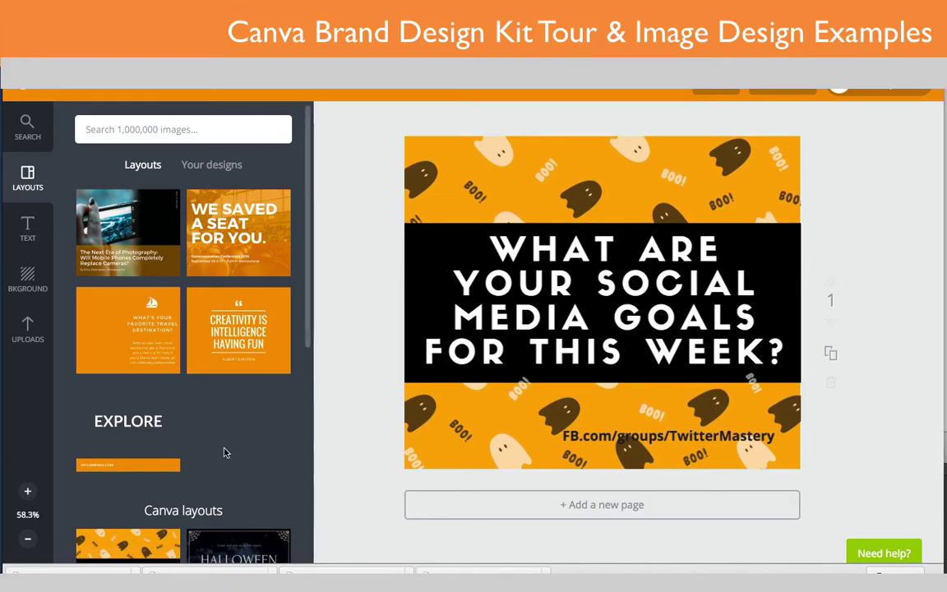
scroll(224, 451, down, 5)
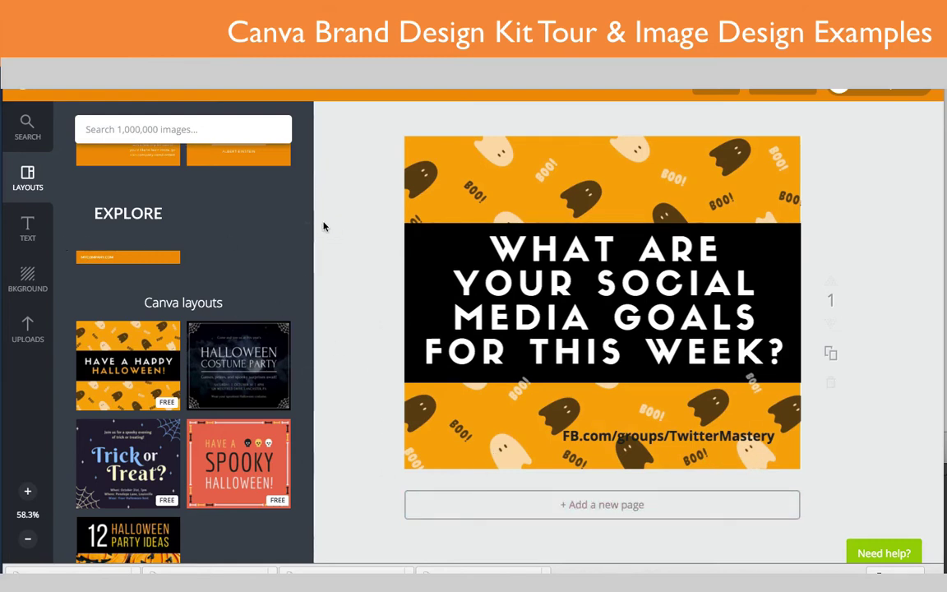
scroll(259, 212, up, 1)
scroll(259, 211, up, 3)
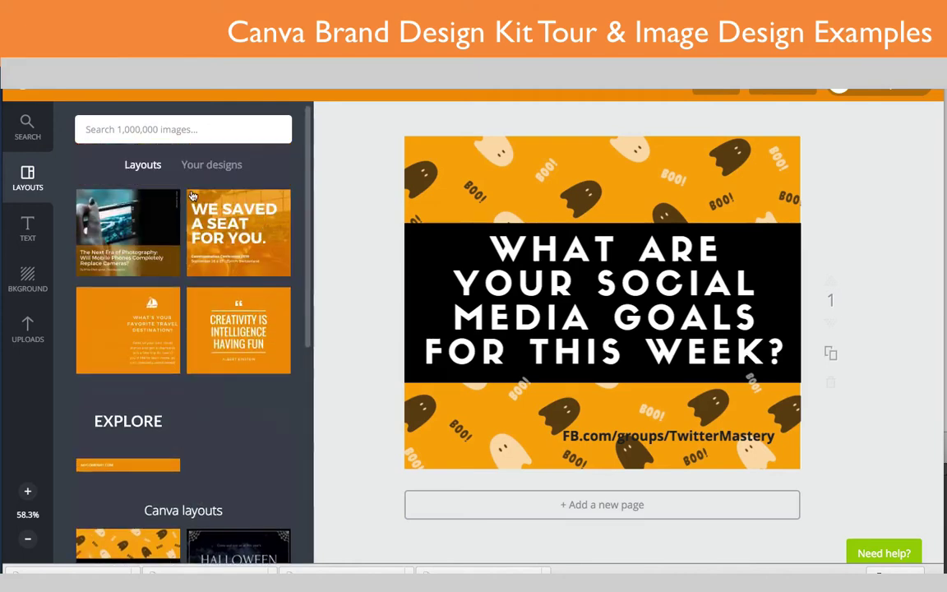
Switch the Layouts panel to Your designs and scroll through the saved designs
click(212, 165)
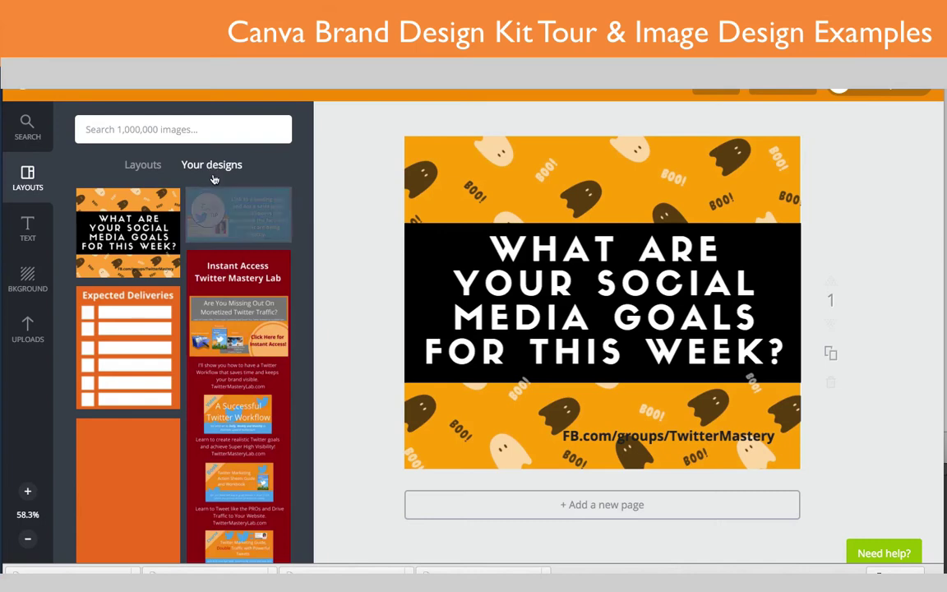
scroll(259, 282, down, 10)
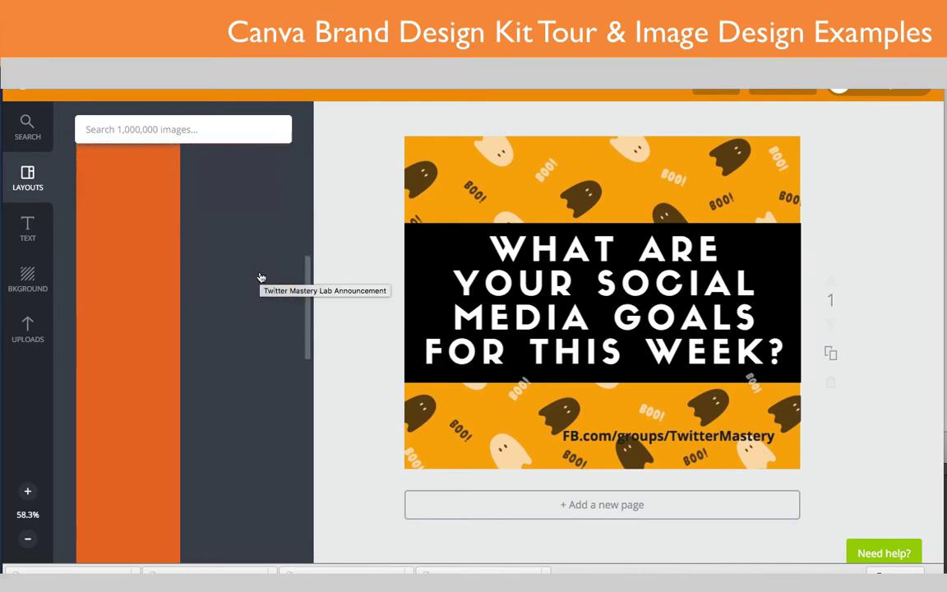
scroll(253, 237, down, 5)
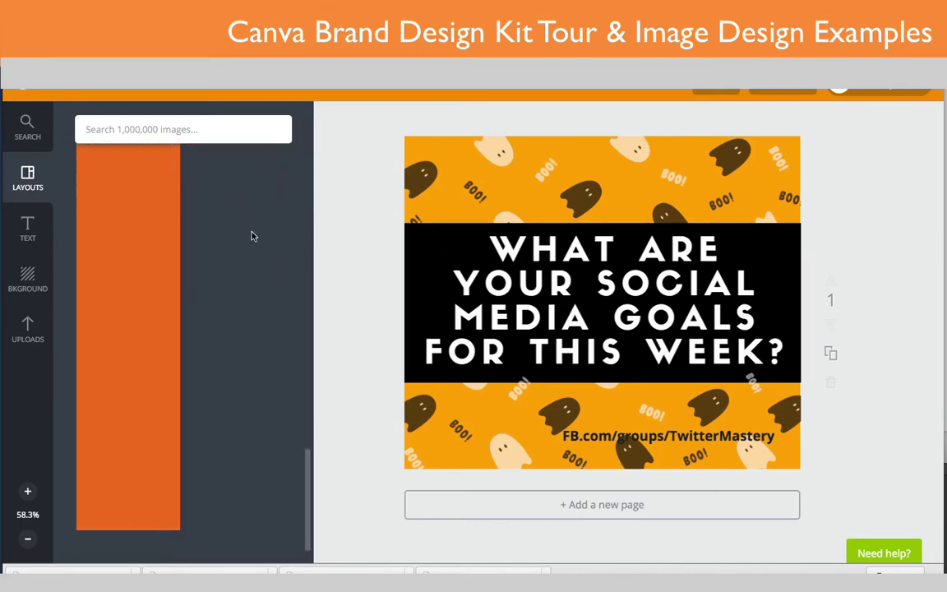
scroll(253, 237, down, 10)
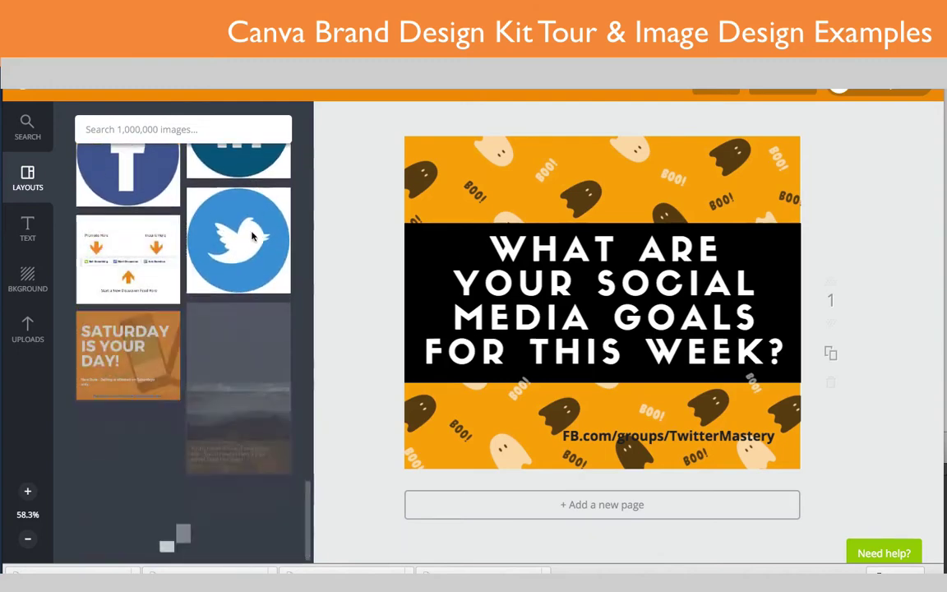
scroll(254, 237, down, 5)
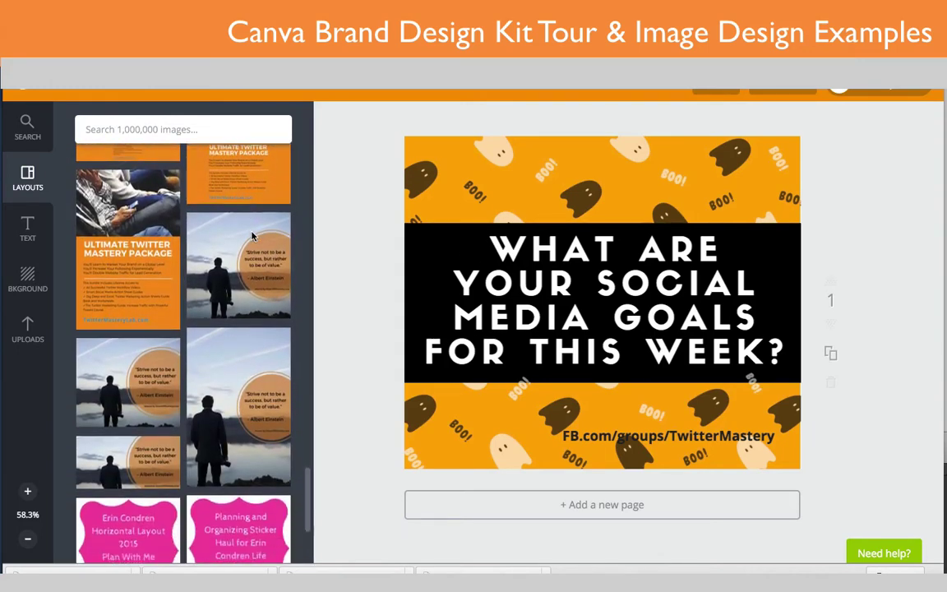
scroll(253, 237, up, 10)
scroll(253, 237, up, 10)
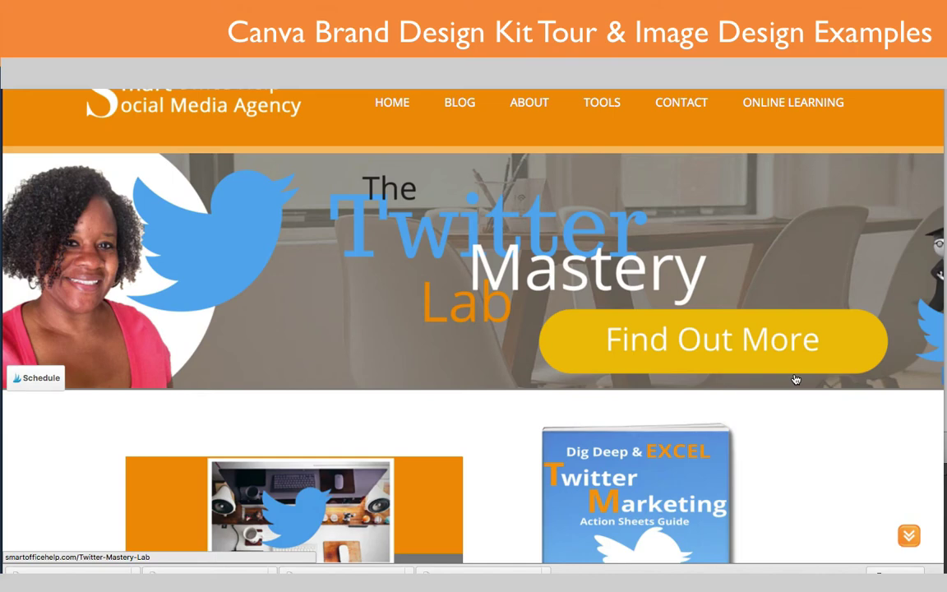
scroll(796, 379, down, 5)
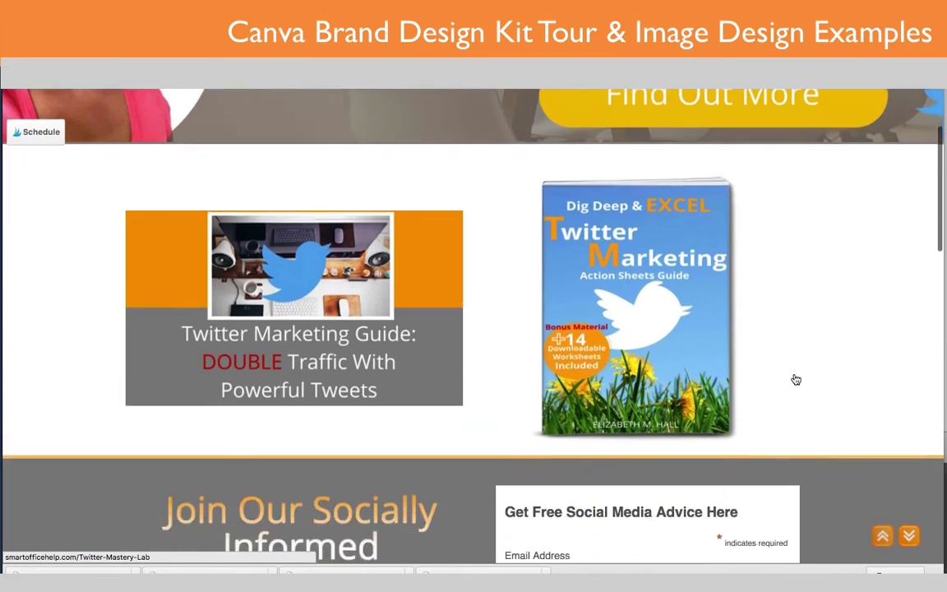